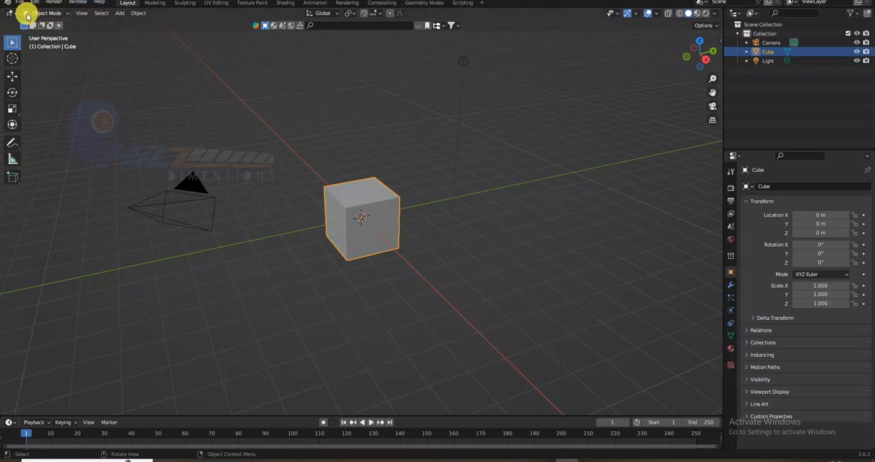
- Switch the cube into Edit Mode and back to Object Mode
{"action": "left_click", "coordinate": [66, 15]}
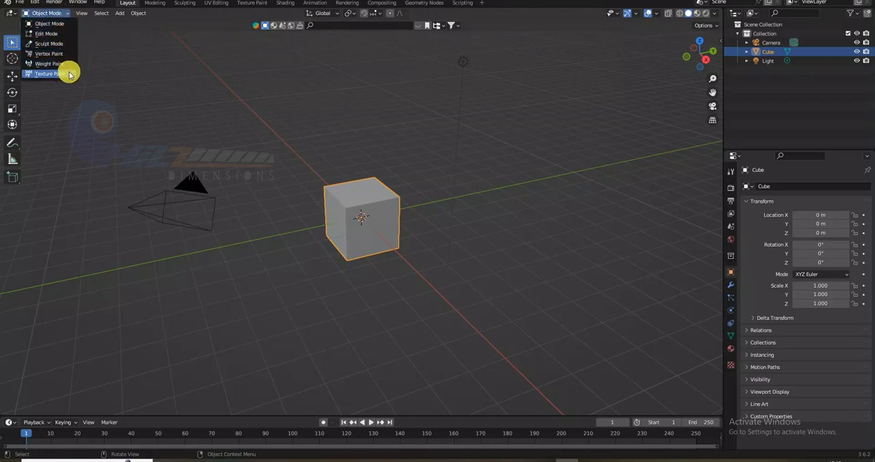
{"action": "left_click", "coordinate": [58, 38]}
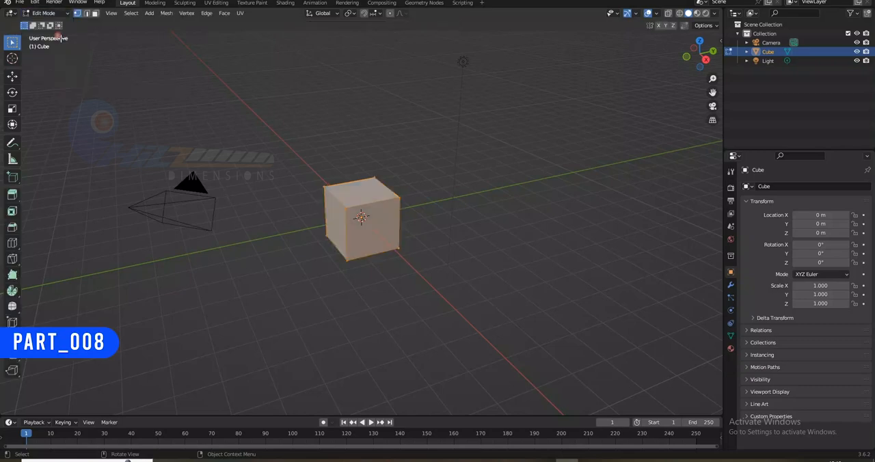
{"action": "left_click", "coordinate": [49, 13]}
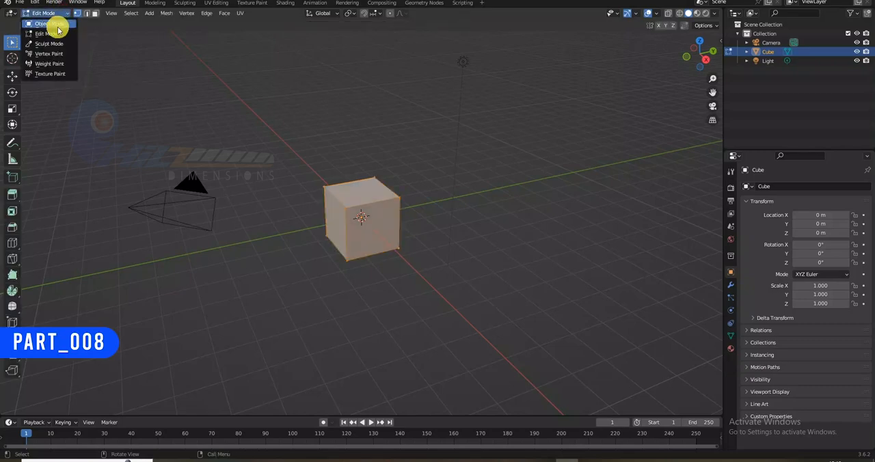
{"action": "left_click", "coordinate": [55, 24]}
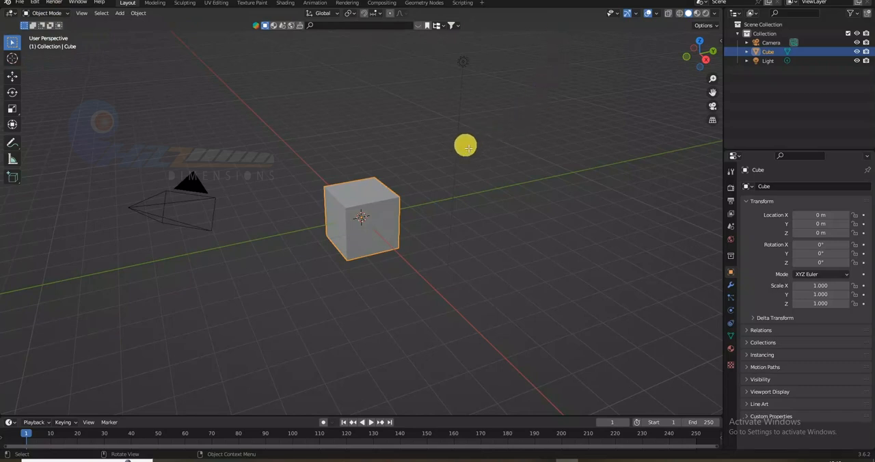
- Toggle the cube repeatedly between Edit Mode and Object Mode, finishing in Edit Mode
{"action": "key", "text": "Tab"}
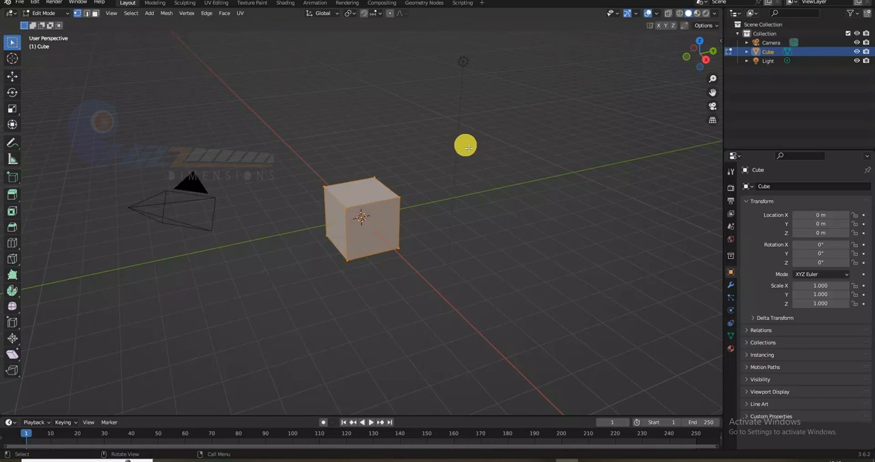
{"action": "key", "text": "Tab"}
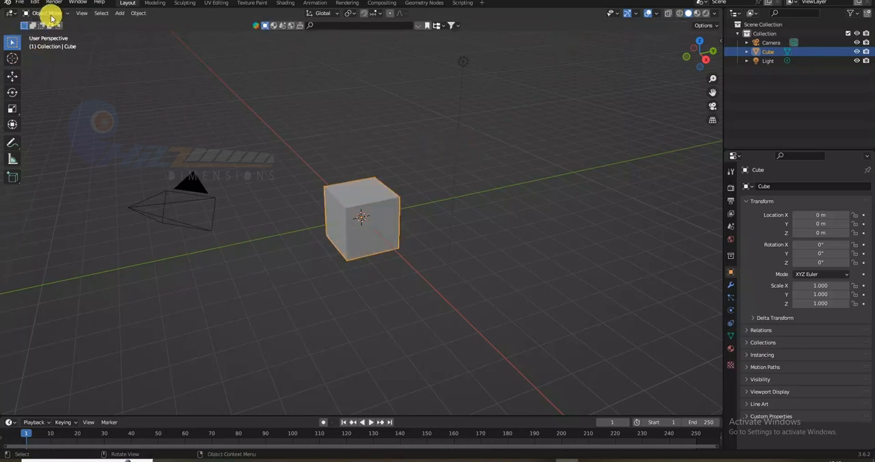
{"action": "left_click", "coordinate": [51, 19]}
{"action": "left_click", "coordinate": [45, 20]}
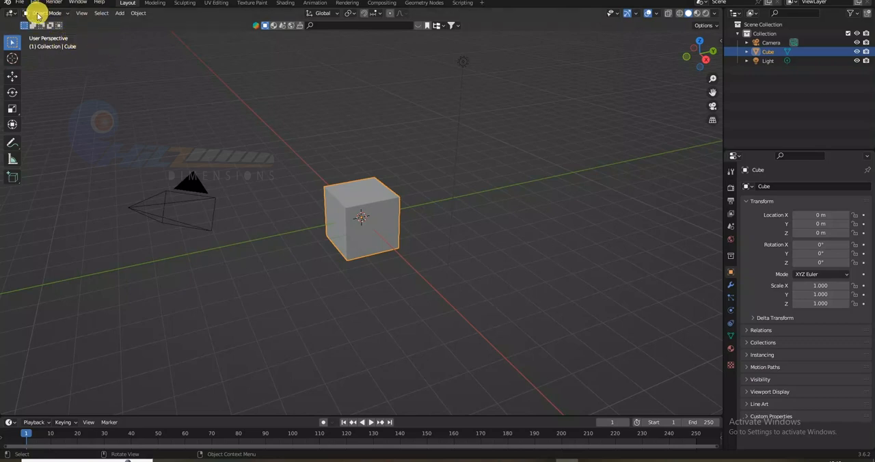
{"action": "key", "text": "Tab"}
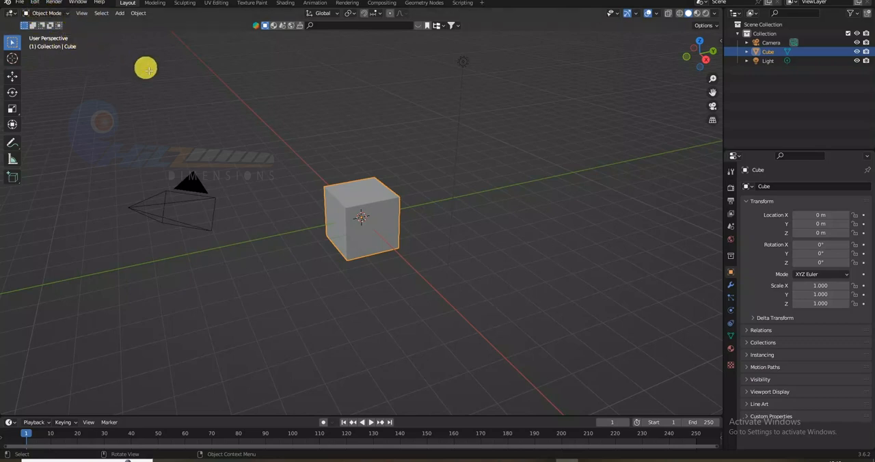
{"action": "key", "text": "Tab"}
{"action": "key", "text": "Tab"}
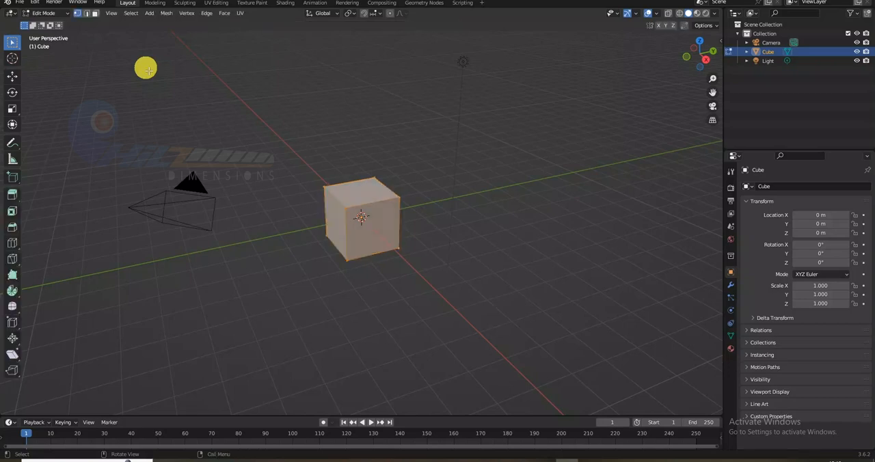
{"action": "key", "text": "Tab"}
{"action": "key", "text": "Tab"}
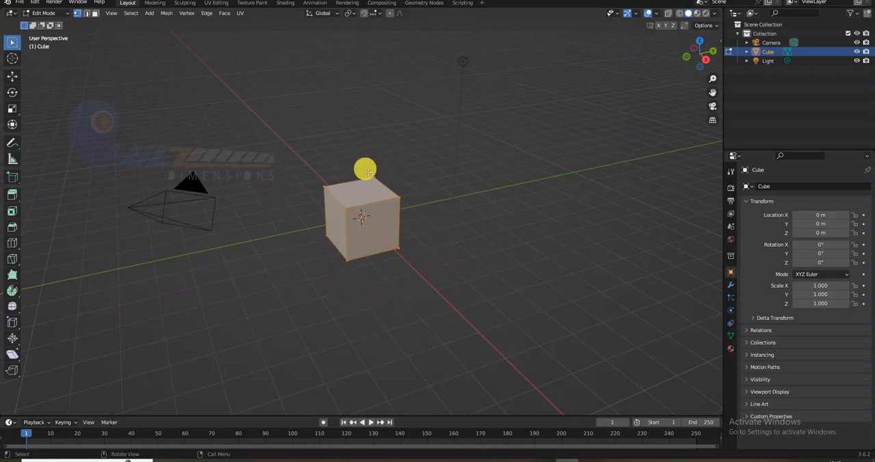
{"action": "left_click", "coordinate": [385, 185]}
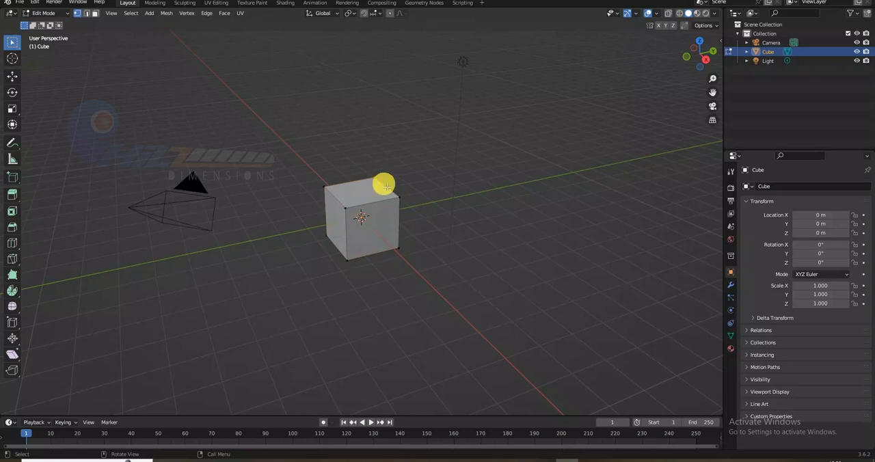
{"action": "key", "text": "g"}
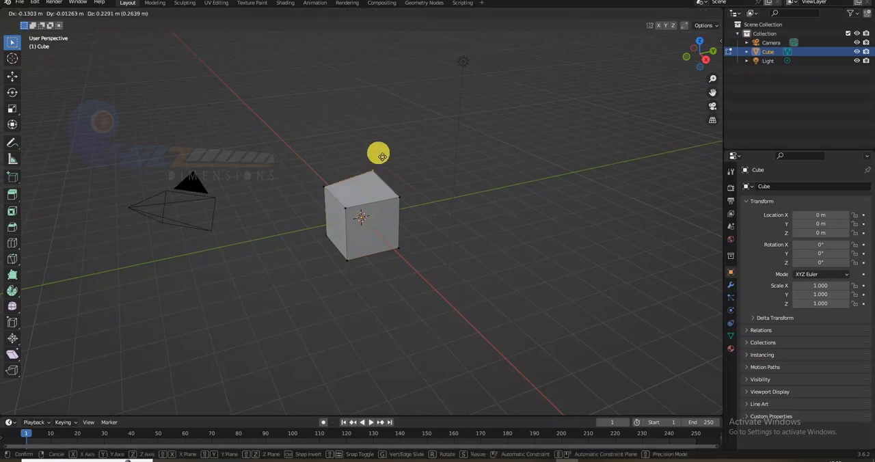
{"action": "key", "text": "Escape"}
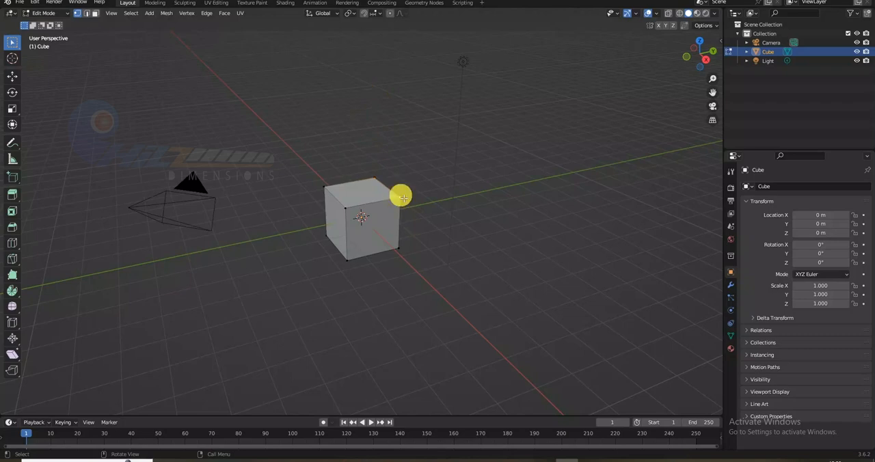
- Try moving a single top corner vertex of the cube outward along the global Y axis, and undo the move
{"action": "key", "text": "g"}
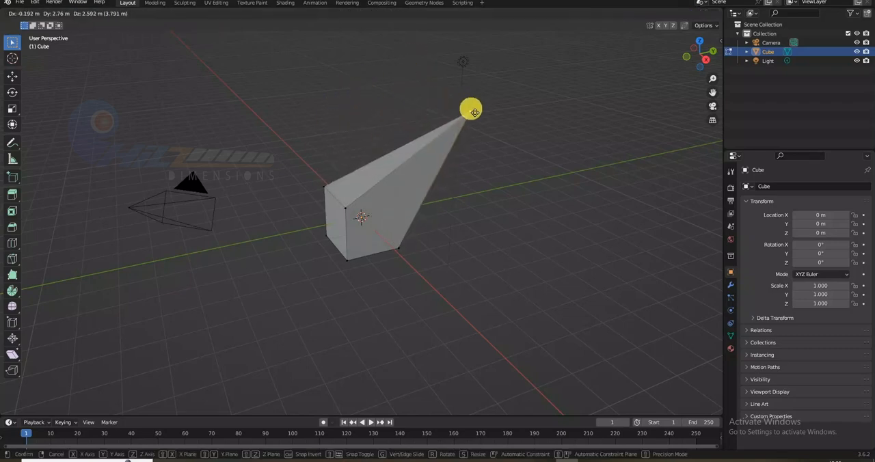
{"action": "key", "text": "x"}
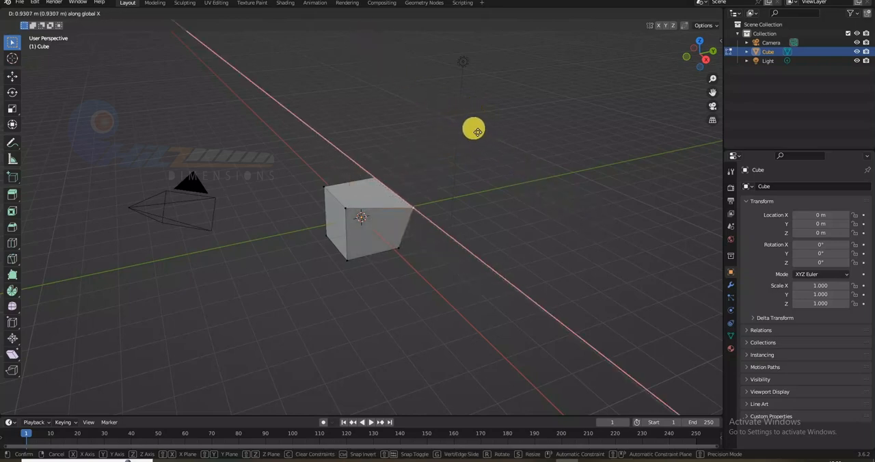
{"action": "key", "text": "y"}
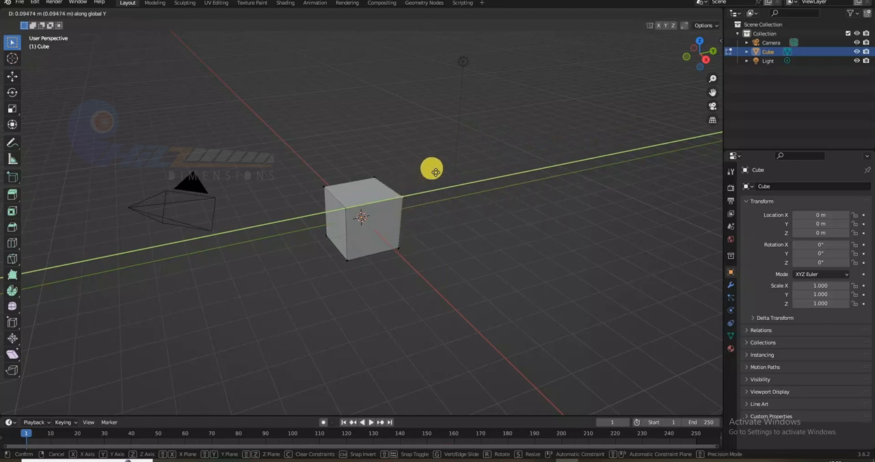
{"action": "left_click", "coordinate": [512, 145]}
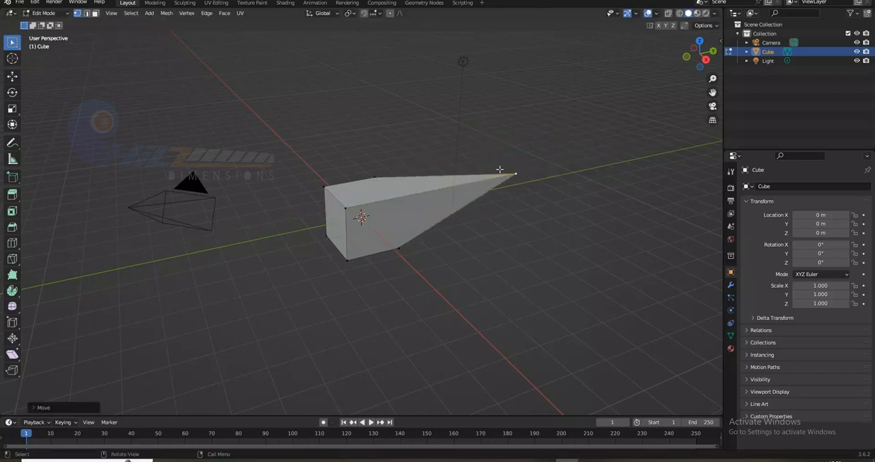
{"action": "middle_click_drag", "start_coordinate": [561, 230], "coordinate": [381, 229]}
{"action": "key", "text": "ctrl+z"}
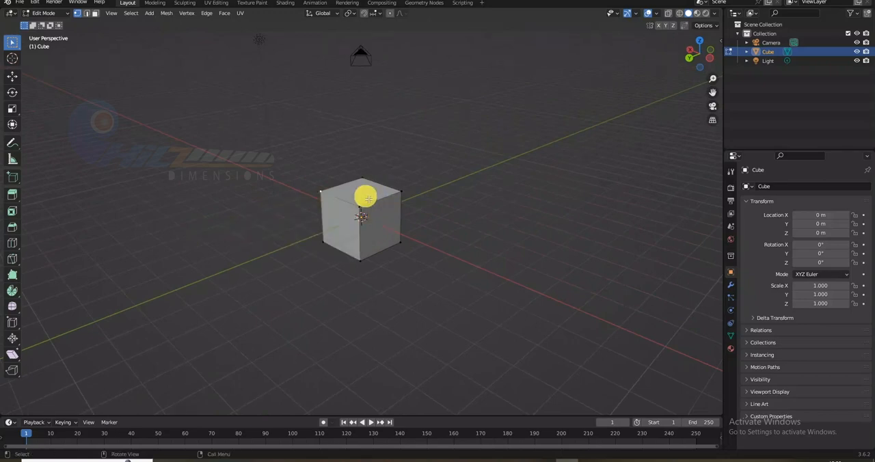
- With X-ray enabled, select the two vertices of one top edge of the cube and raise them along the global Z axis
{"action": "key", "text": "alt+z"}
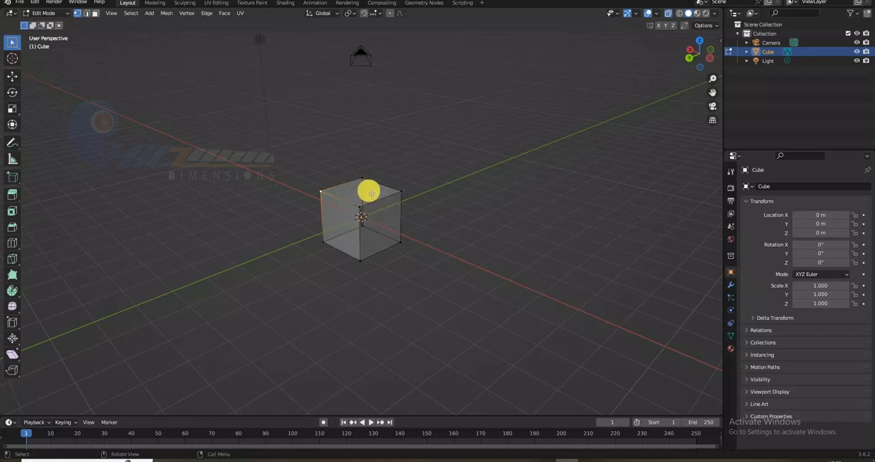
{"action": "left_click_drag", "start_coordinate": [349, 162], "coordinate": [425, 201]}
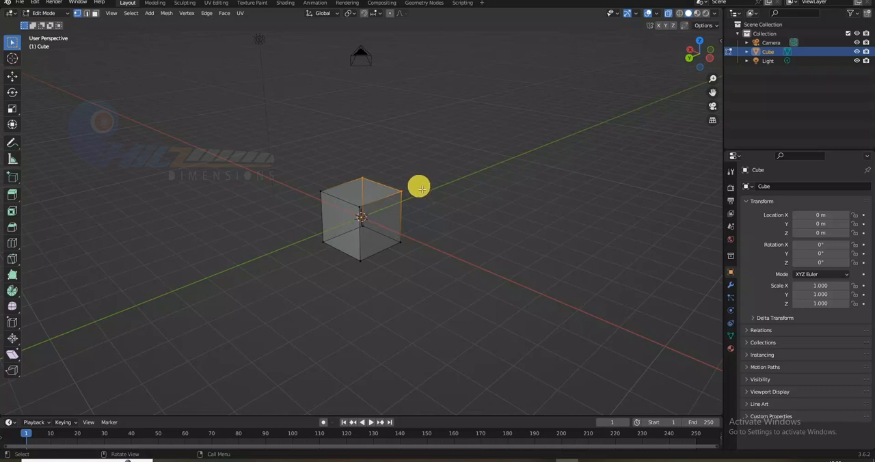
{"action": "key", "text": "g"}
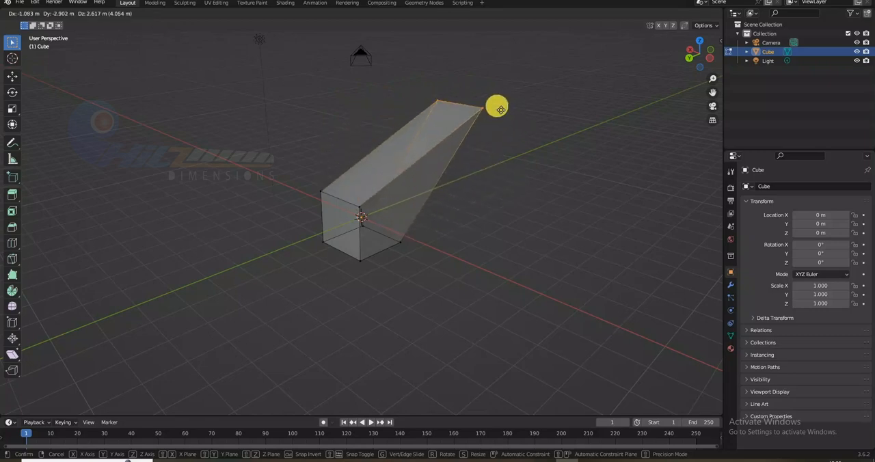
{"action": "key", "text": "x"}
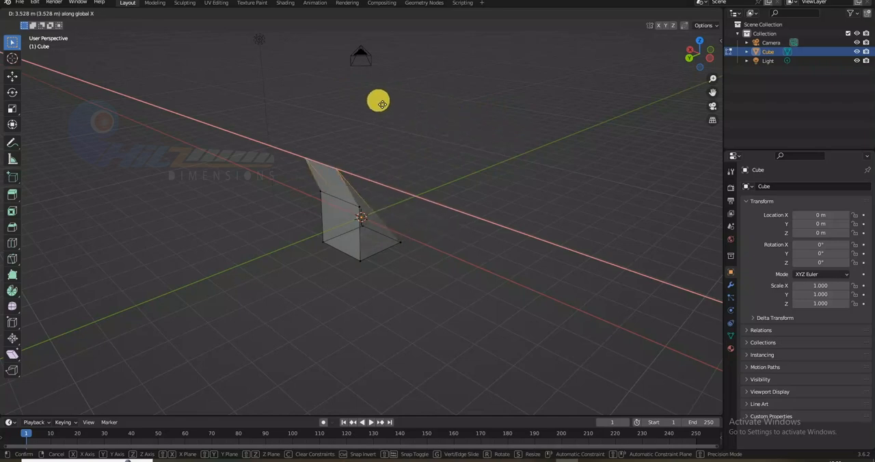
{"action": "key", "text": "y"}
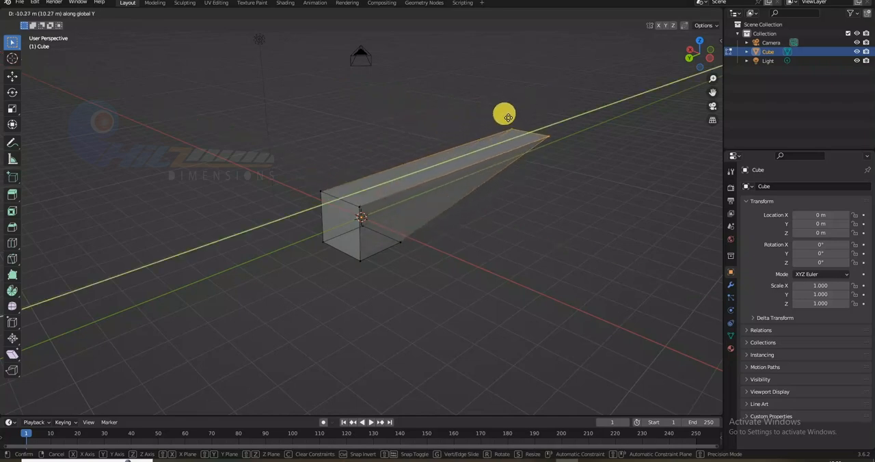
{"action": "key", "text": "z"}
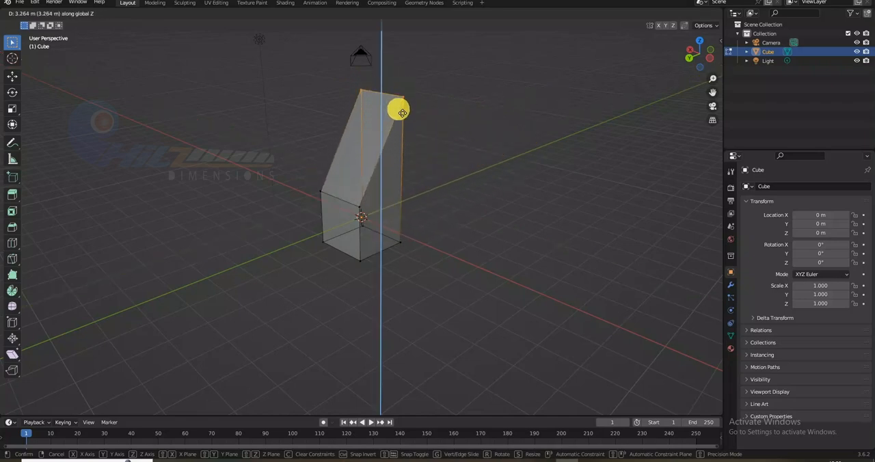
{"action": "left_click", "coordinate": [407, 153]}
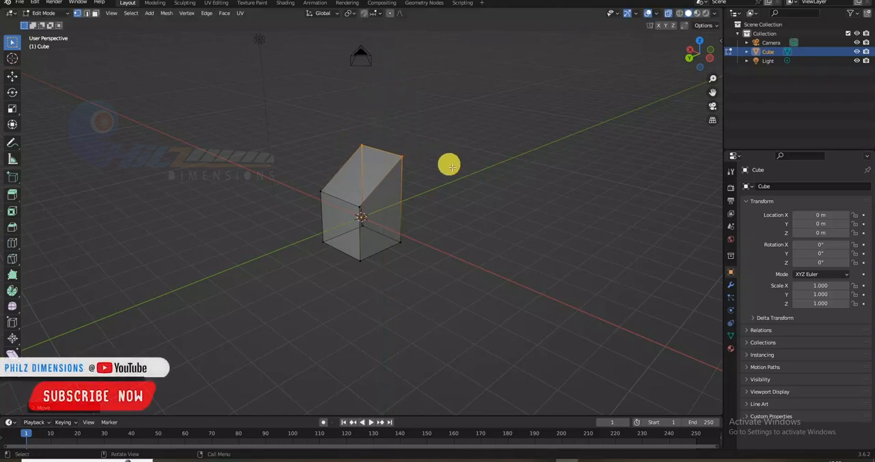
- Inspect the reshaped block in Object Mode with X-ray turned off, comparing it with its see-through display
{"action": "key", "text": "Tab"}
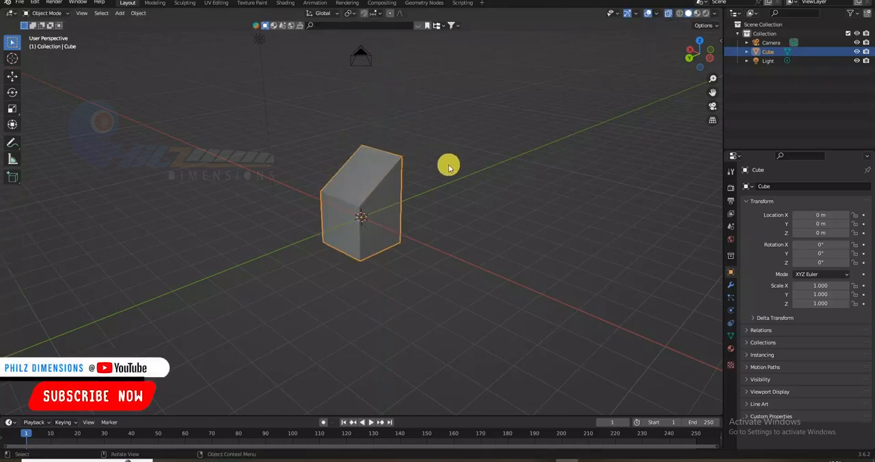
{"action": "key", "text": "alt+z"}
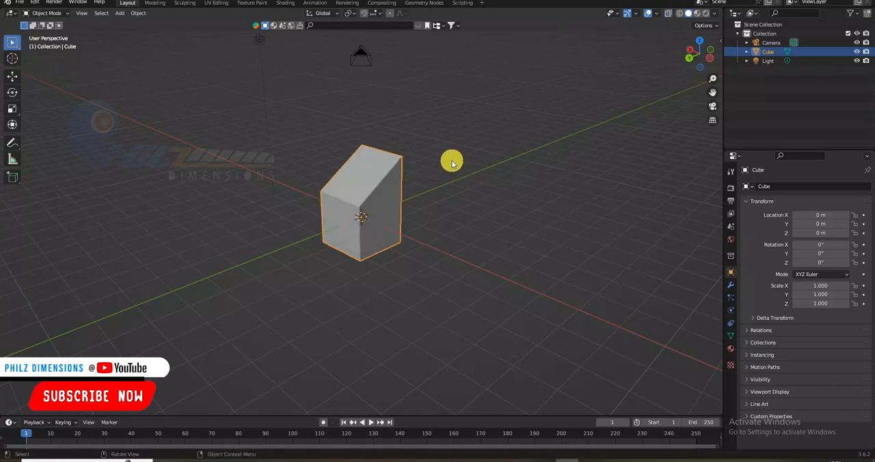
{"action": "key", "text": "alt+z"}
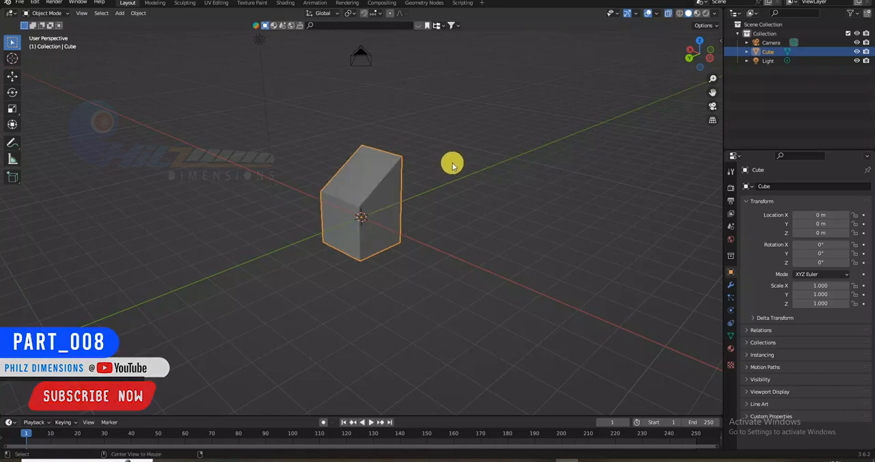
{"action": "key", "text": "Tab"}
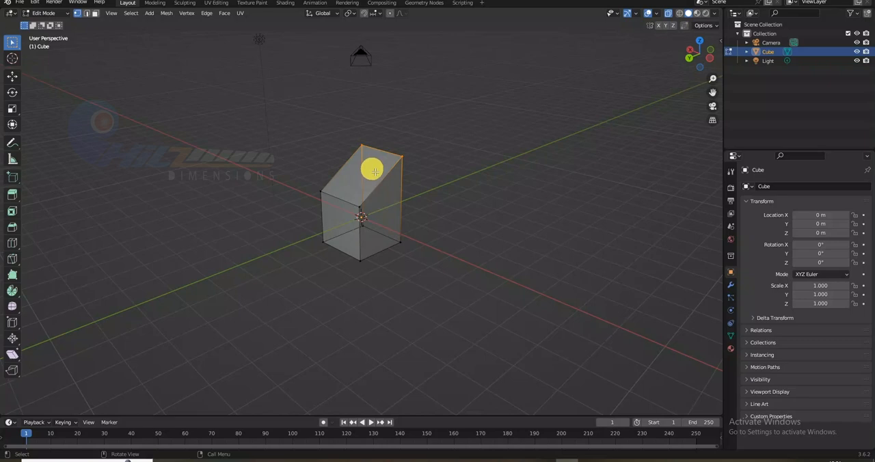
{"action": "key", "text": "Tab"}
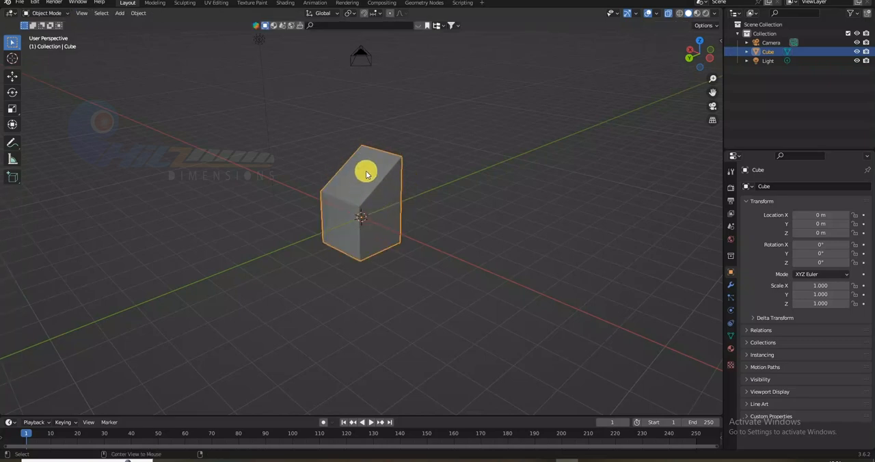
{"action": "key", "text": "alt+z"}
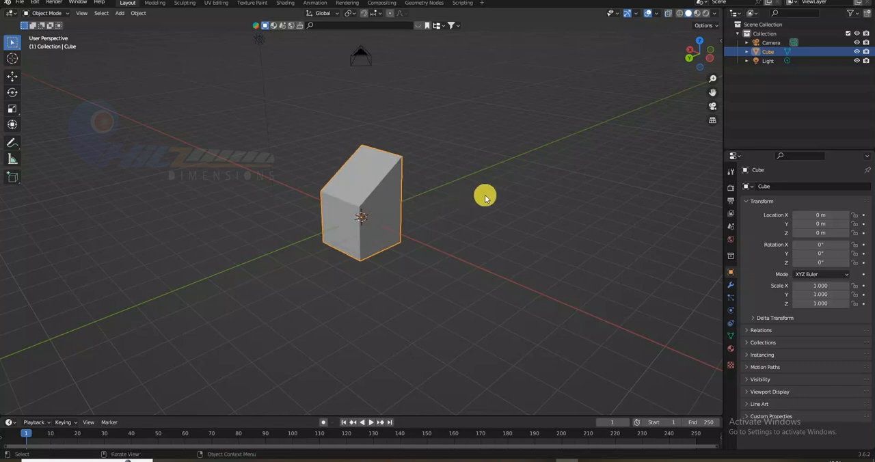
{"action": "left_click_drag", "start_coordinate": [482, 204], "coordinate": [399, 233]}
{"action": "middle_click_drag", "start_coordinate": [467, 197], "coordinate": [442, 236]}
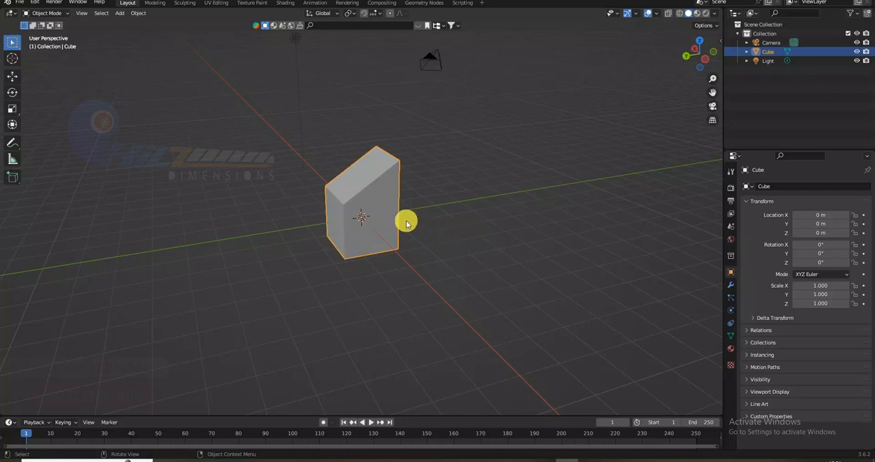
- In Edit Mode with X-ray enabled, select the four bottom vertices of the block and lower them along the global Z axis
{"action": "key", "text": "Tab"}
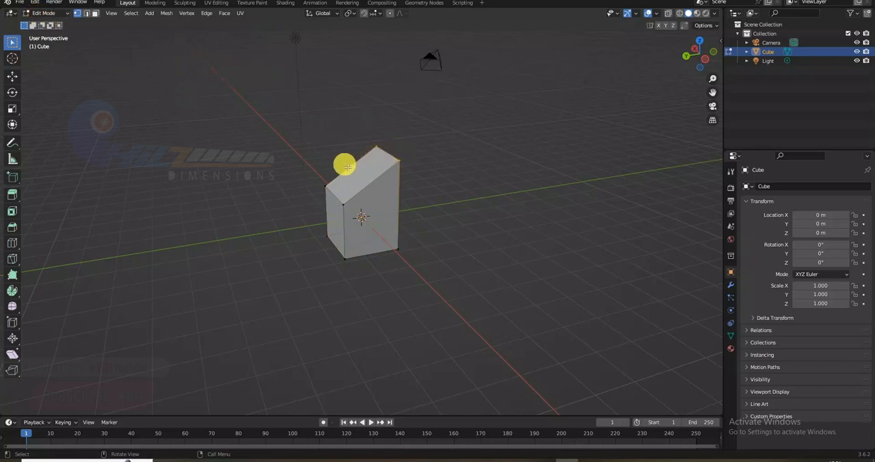
{"action": "key", "text": "alt+z"}
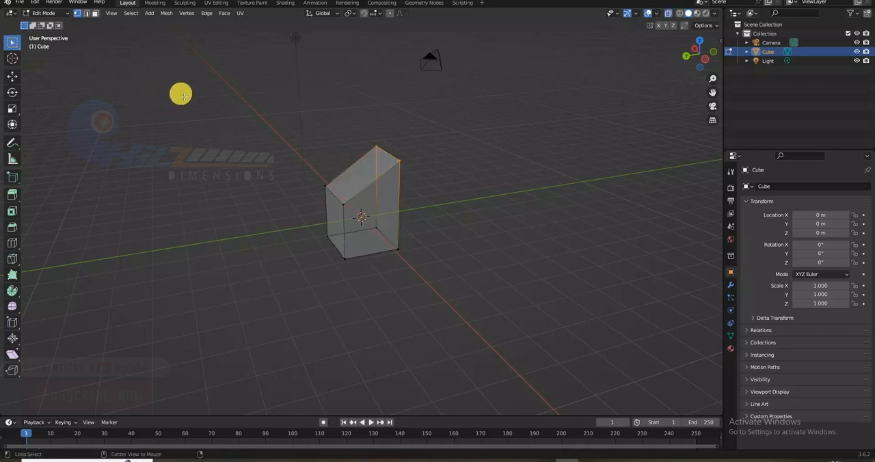
{"action": "left_click_drag", "start_coordinate": [307, 217], "coordinate": [436, 291]}
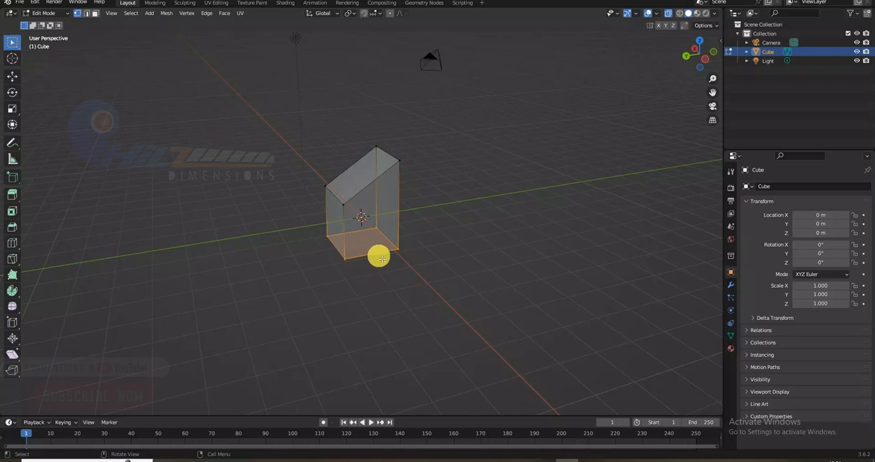
{"action": "mouse_move", "coordinate": [380, 258]}
{"action": "middle_mouse_down"}
{"action": "mouse_move", "coordinate": [404, 203]}
{"action": "mouse_move", "coordinate": [394, 216]}
{"action": "mouse_move", "coordinate": [412, 224]}
{"action": "mouse_move", "coordinate": [383, 248]}
{"action": "middle_mouse_up"}
{"action": "key", "text": "g"}
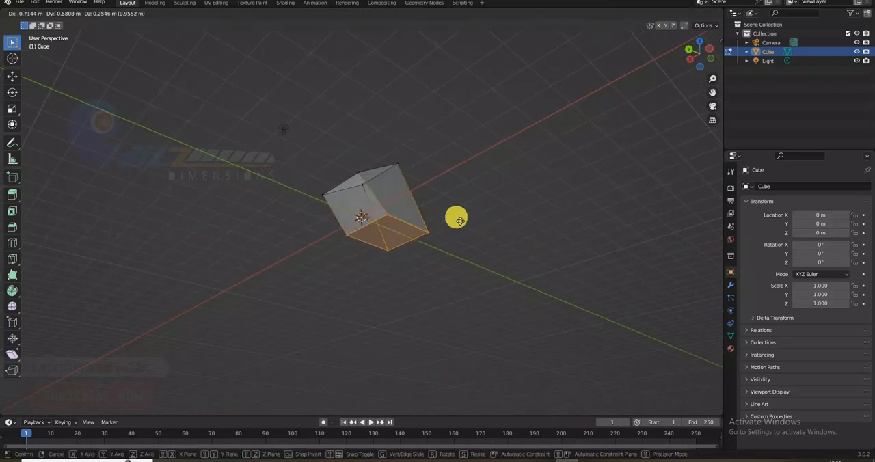
{"action": "key", "text": "x"}
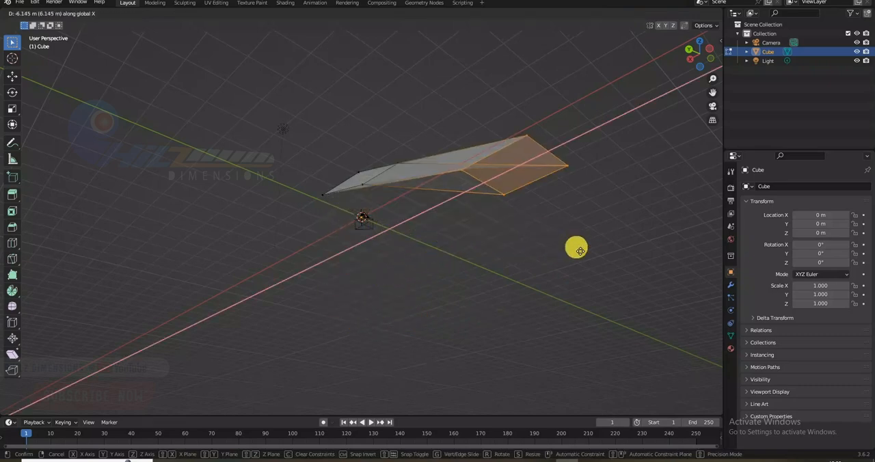
{"action": "key", "text": "x"}
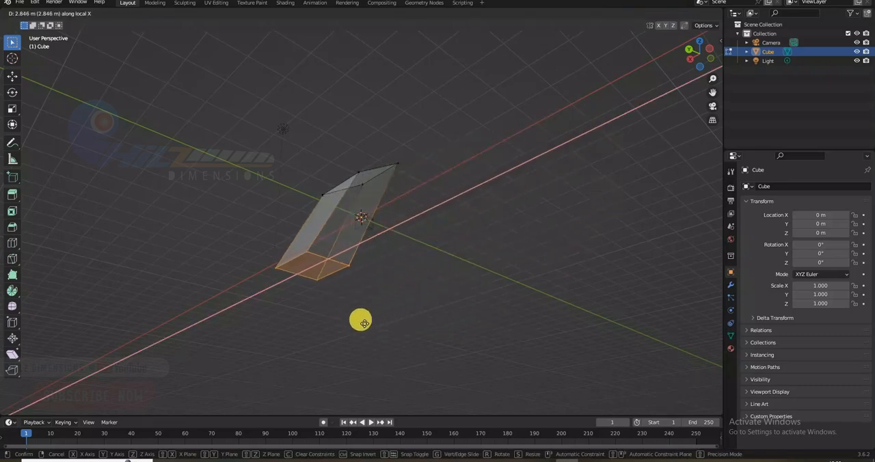
{"action": "key", "text": "y"}
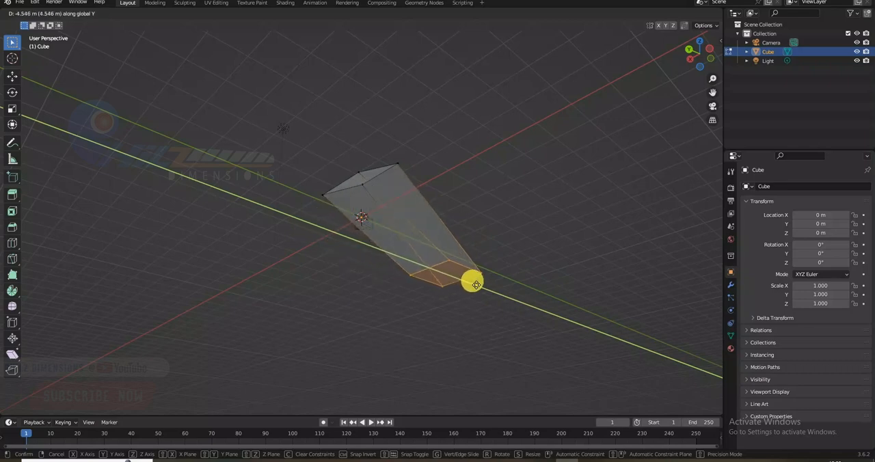
{"action": "key", "text": "z"}
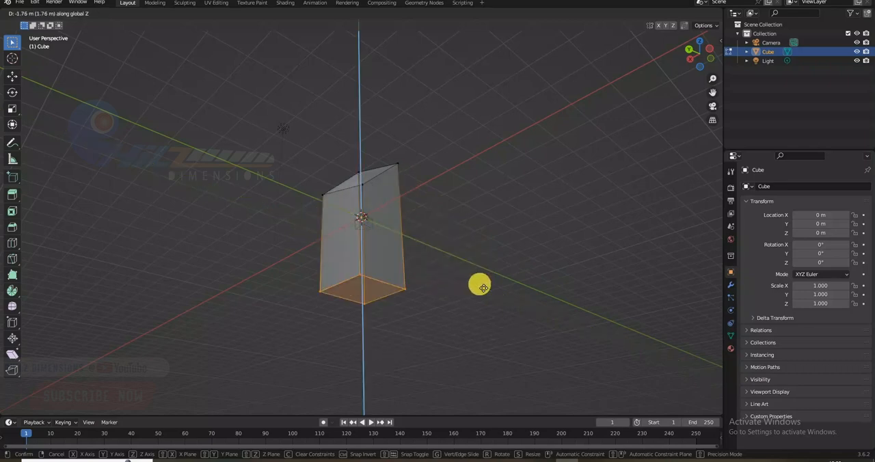
{"action": "left_click", "coordinate": [429, 280]}
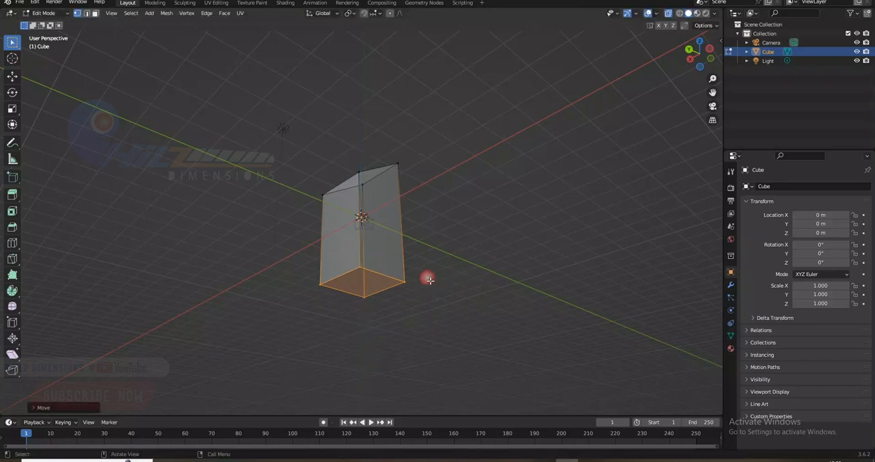
- Turn X-ray off, inspect the lengthened block in Object Mode, and return to Edit Mode
{"action": "key", "text": "alt+z"}
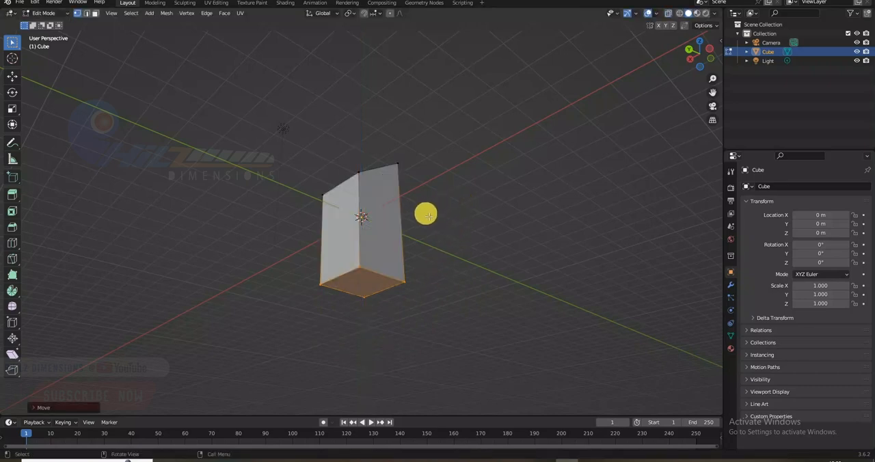
{"action": "middle_click_drag", "start_coordinate": [426, 214], "coordinate": [401, 207]}
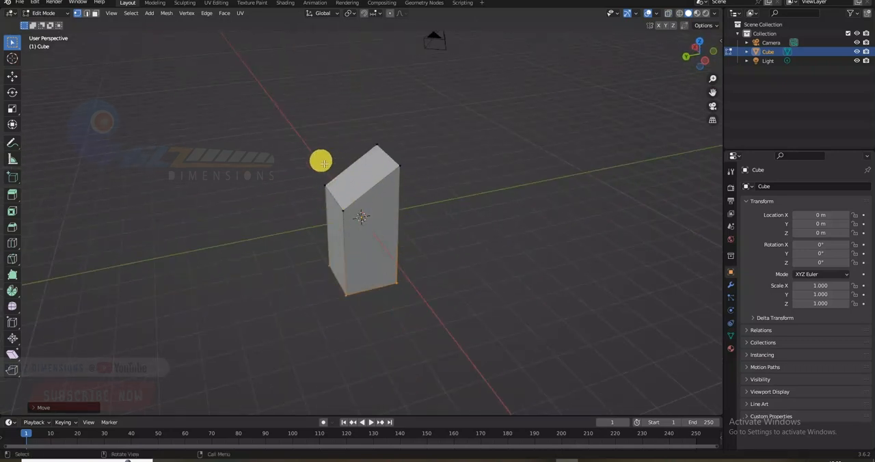
{"action": "key", "text": "Tab"}
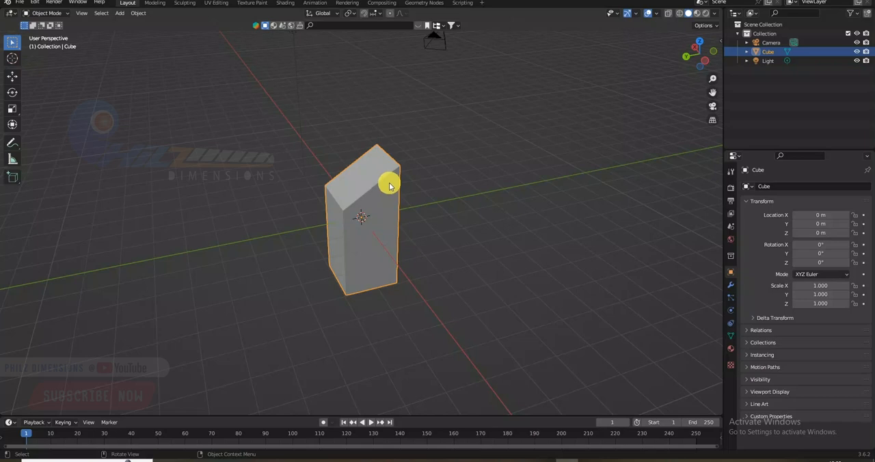
{"action": "key", "text": "Tab"}
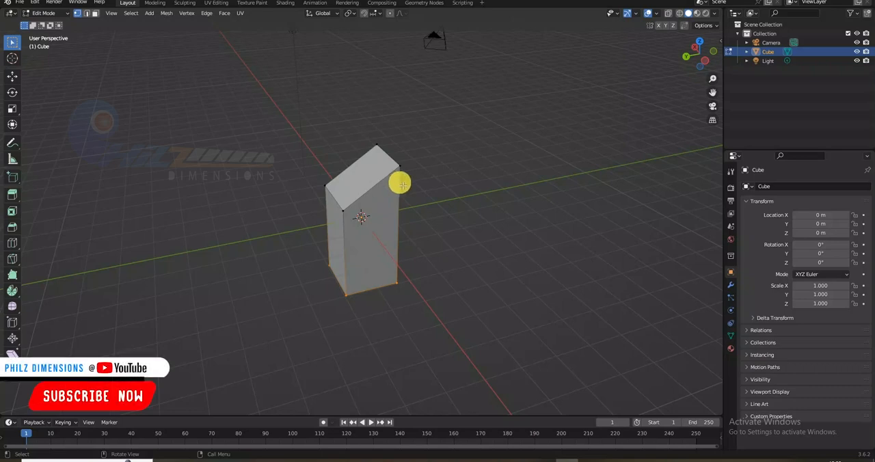
- Try out the face and vertex selection modes on the sloped top, select its highest rear corner vertex, and activate the Move tool
{"action": "key", "text": "2"}
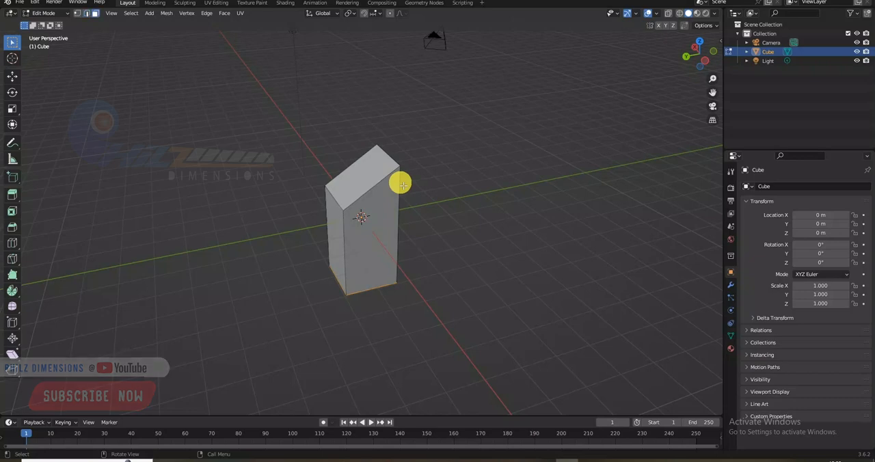
{"action": "left_click", "coordinate": [380, 147]}
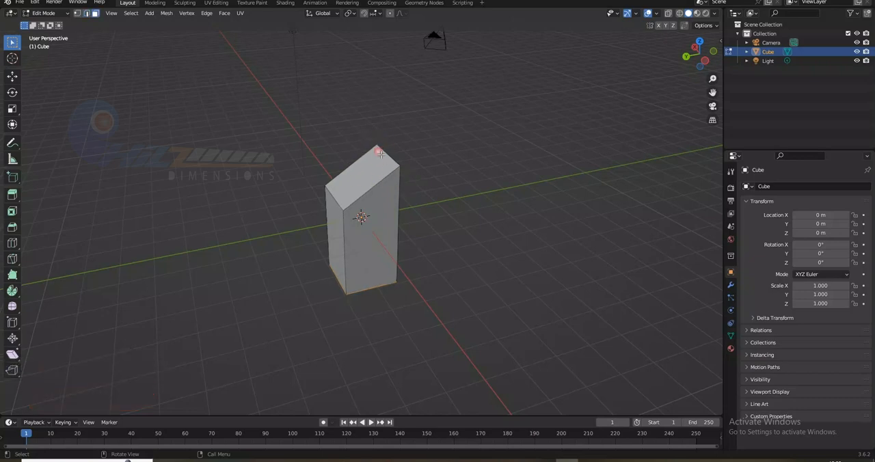
{"action": "left_click", "coordinate": [380, 154], "text": "alt"}
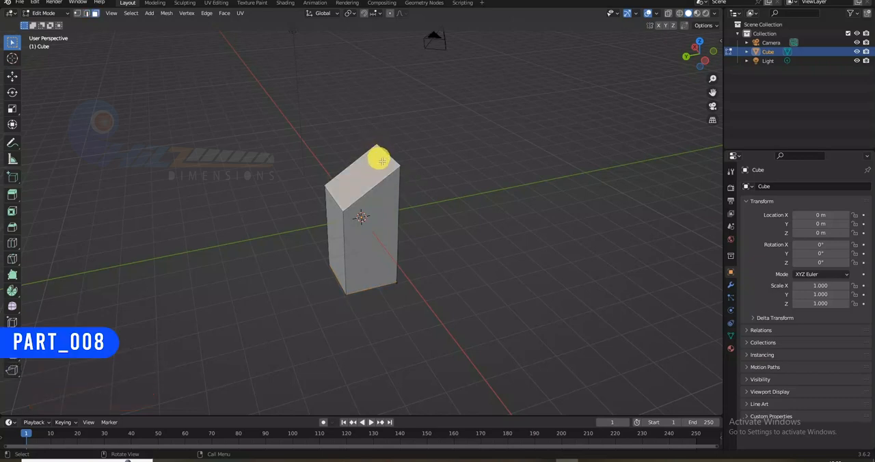
{"action": "key", "text": "1"}
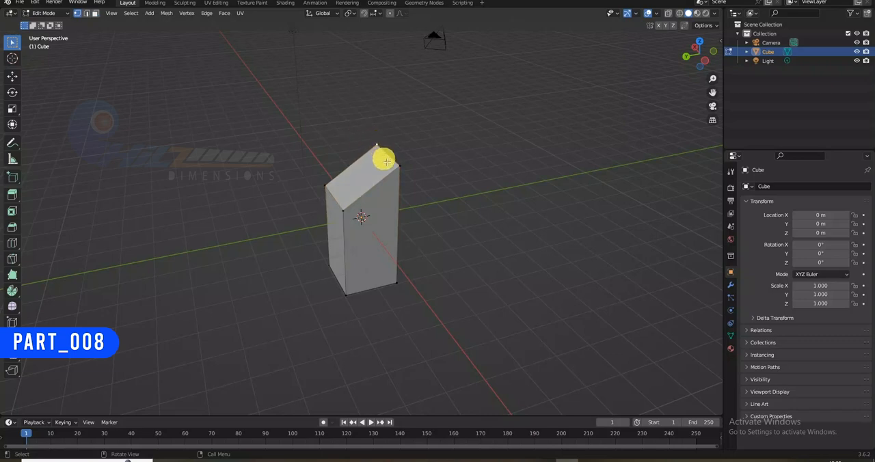
{"action": "key", "text": "c"}
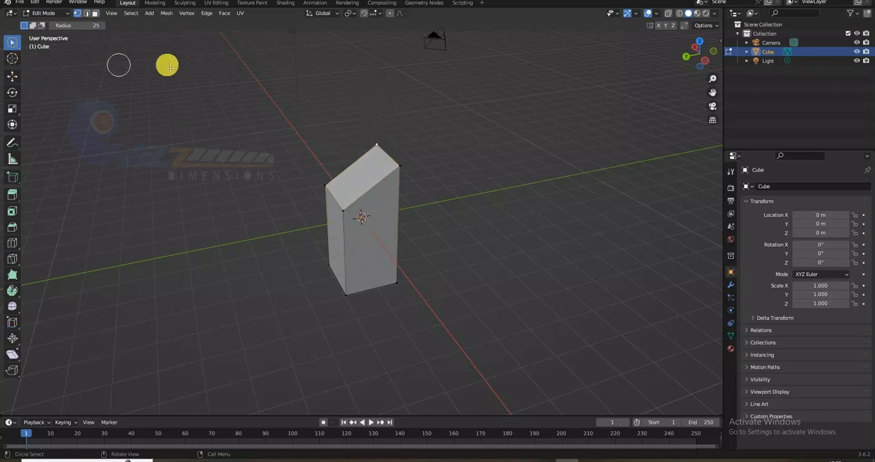
{"action": "left_click", "coordinate": [12, 75]}
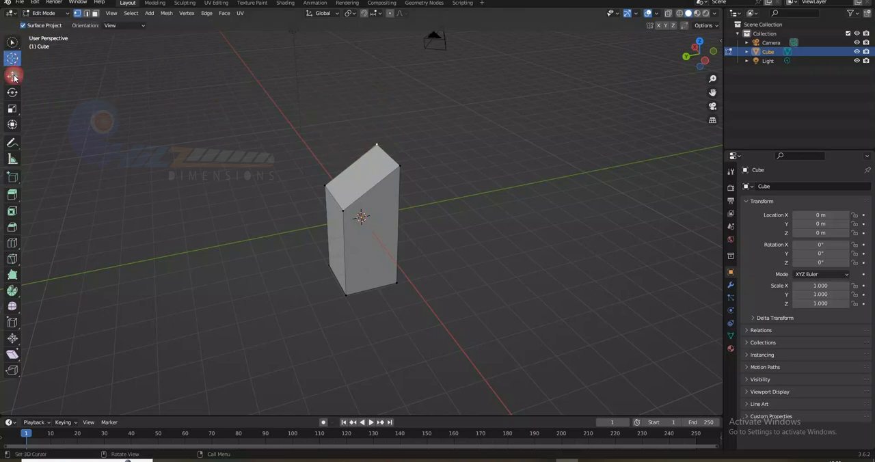
- Try raising the selected rear top corner vertex along the global Z axis, and undo the move
{"action": "left_click_drag", "start_coordinate": [377, 131], "coordinate": [349, 70]}
{"action": "key", "text": "x"}
{"action": "right_click", "coordinate": [349, 71]}
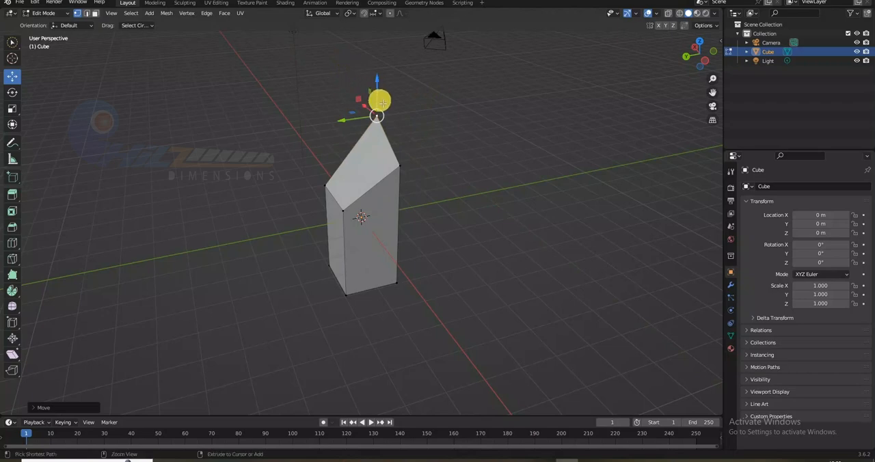
{"action": "key", "text": "ctrl+z"}
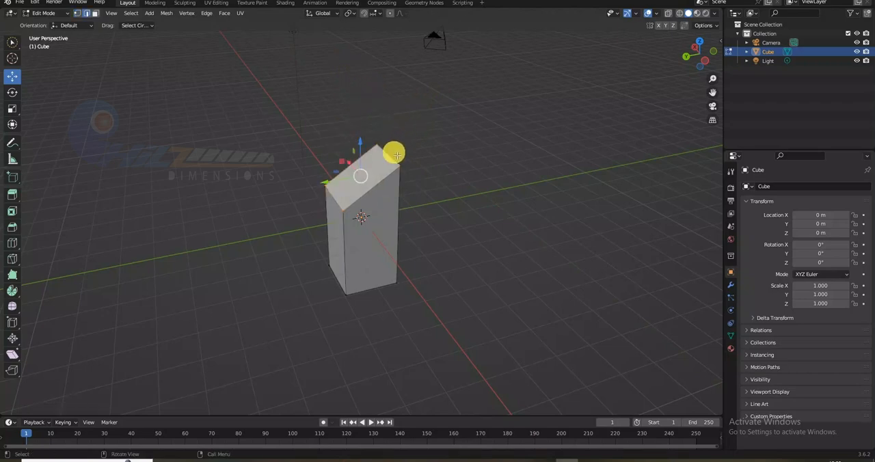
- In edge selection mode, shift the short lower edge of the sloped top slightly outward along the global Y axis
{"action": "key", "text": "g"}
{"action": "key", "text": "y"}
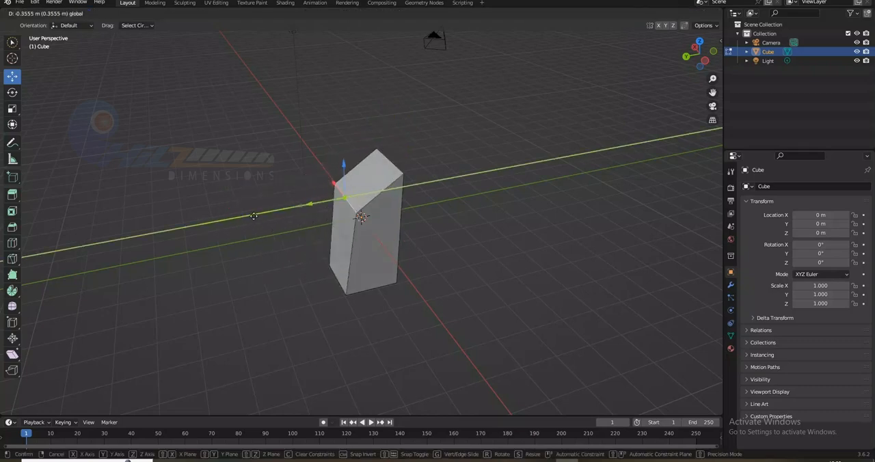
{"action": "left_click", "coordinate": [311, 192]}
{"action": "left_click", "coordinate": [321, 195]}
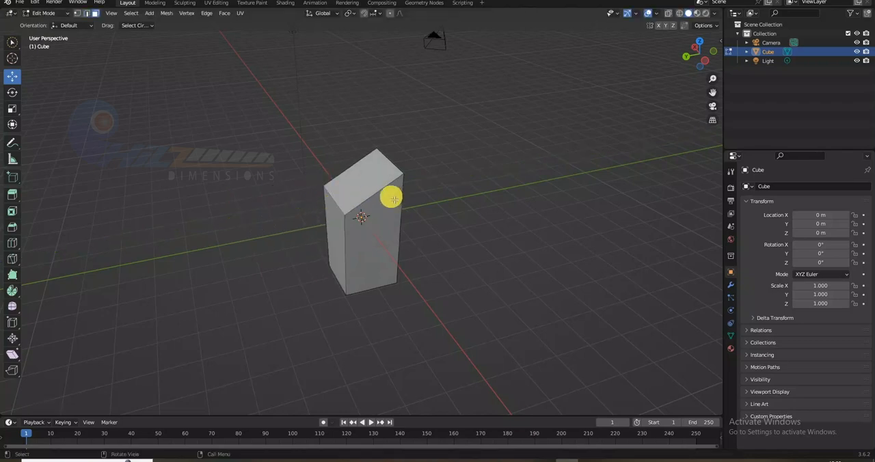
- In face selection mode, raise the sloped top face and pull the narrow side face outward along the global Y axis
{"action": "left_click", "coordinate": [370, 176]}
{"action": "key", "text": "g"}
{"action": "key", "text": "z"}
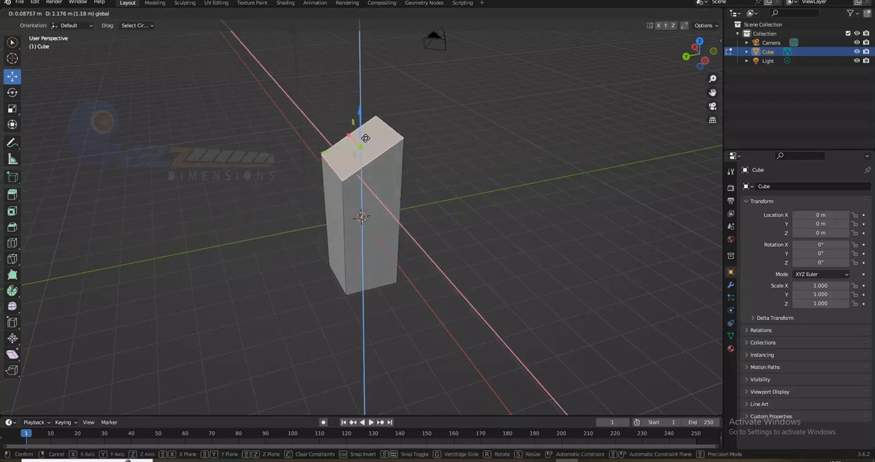
{"action": "left_click", "coordinate": [329, 218]}
{"action": "left_click", "coordinate": [333, 219]}
{"action": "left_click_drag", "start_coordinate": [319, 236], "coordinate": [283, 238]}
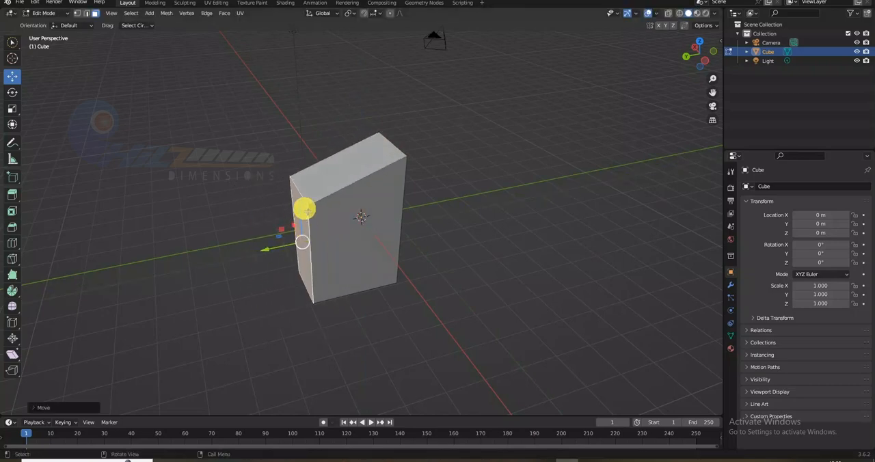
- Lower the top's long front edge along global Z, and in vertex mode move its lower corner vertex inward along global Y
{"action": "left_click", "coordinate": [344, 179]}
{"action": "left_click_drag", "start_coordinate": [360, 159], "coordinate": [362, 200]}
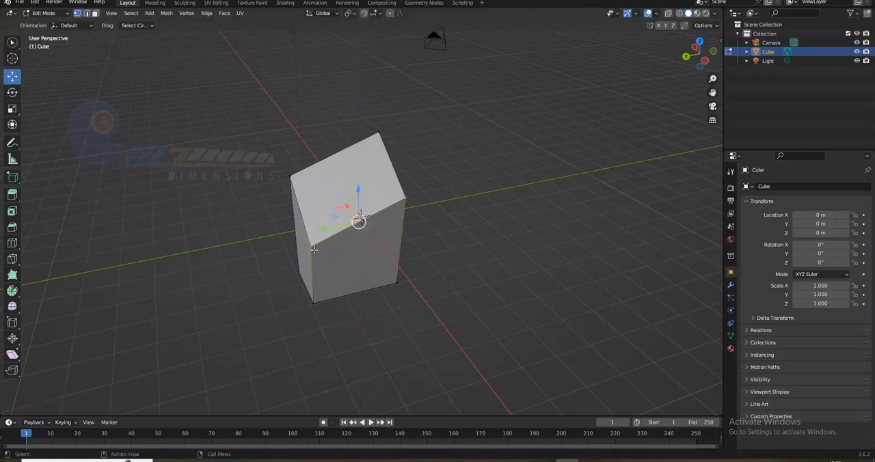
{"action": "left_click", "coordinate": [289, 254]}
{"action": "key", "text": "g"}
{"action": "key", "text": "y"}
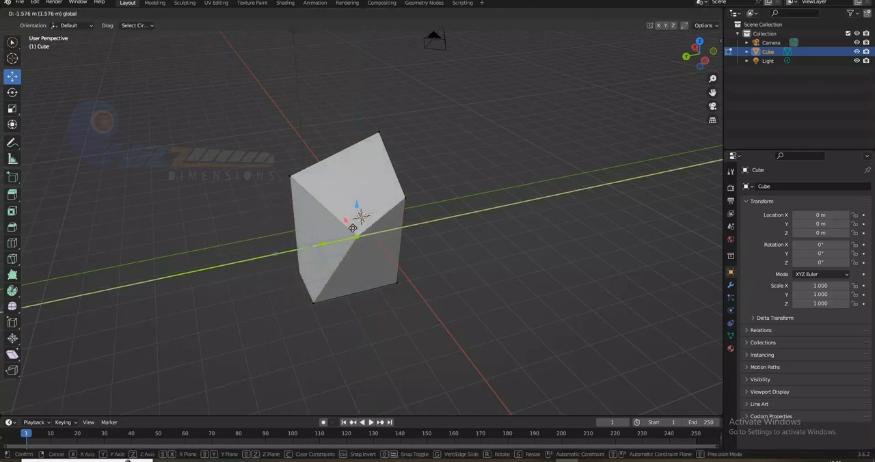
{"action": "left_click", "coordinate": [348, 208]}
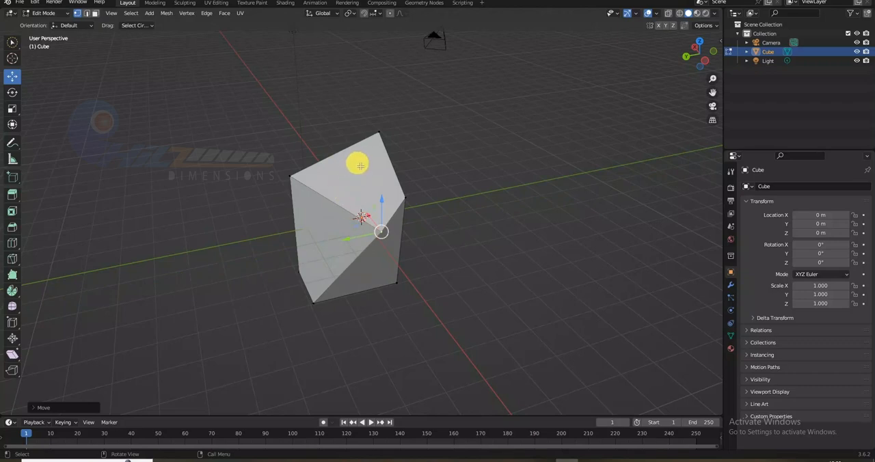
- Preview the reshaped block in Object Mode, return to Edit Mode, and look through the available interaction modes
{"action": "key", "text": "Tab"}
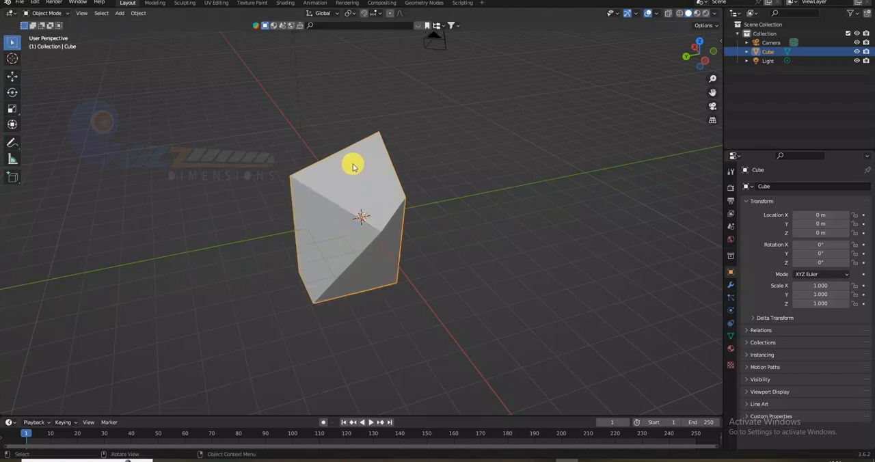
{"action": "key", "text": "Tab"}
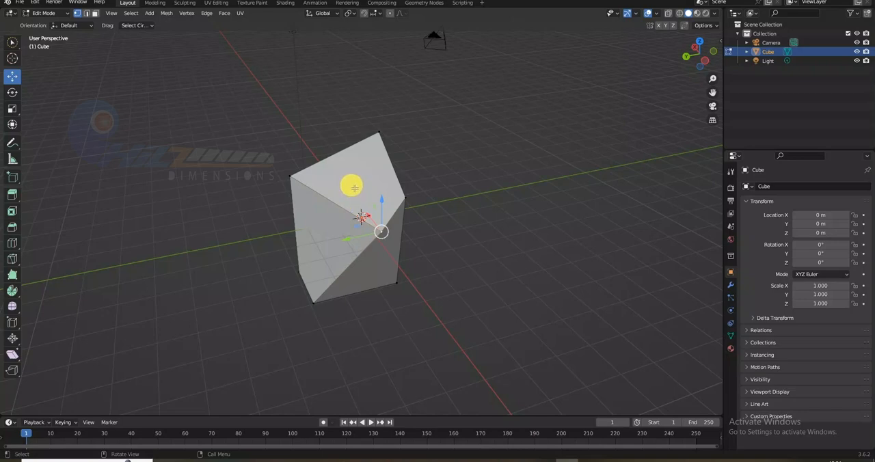
{"action": "left_click", "coordinate": [49, 14]}
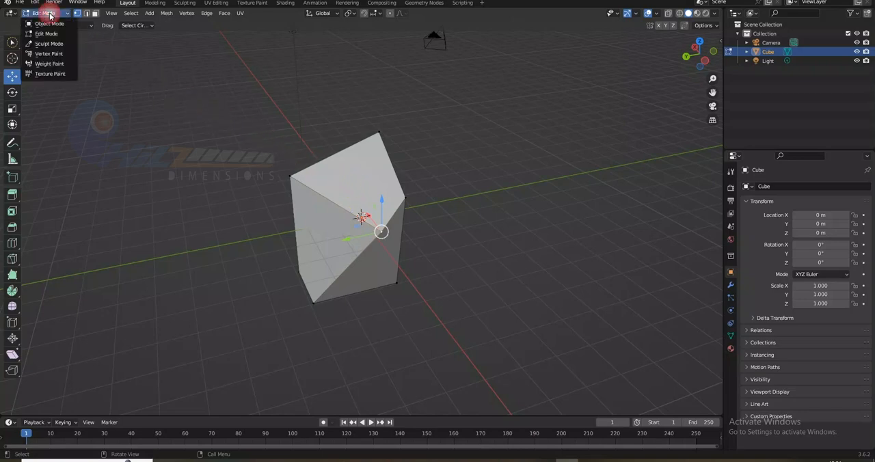
{"action": "left_click", "coordinate": [46, 14]}
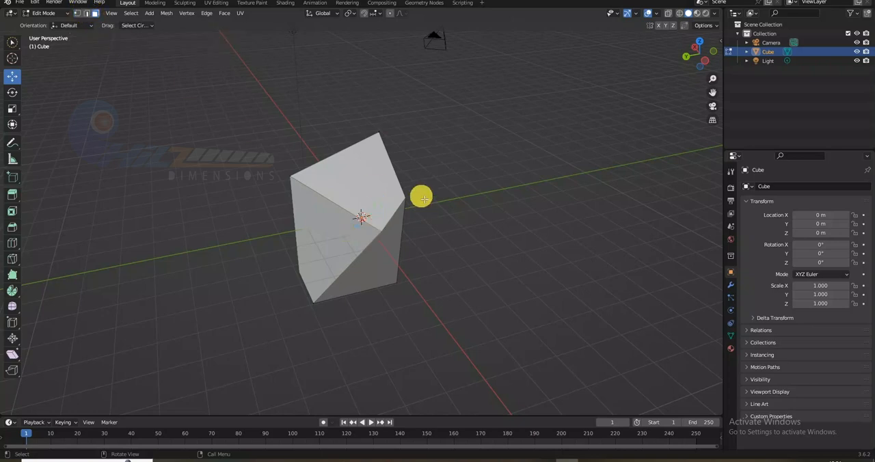
- Select several faces of the block in turn in face selection mode, and individual top edges in edge selection mode
{"action": "left_click", "coordinate": [377, 179]}
{"action": "left_click", "coordinate": [339, 236]}
{"action": "left_click", "coordinate": [363, 269]}
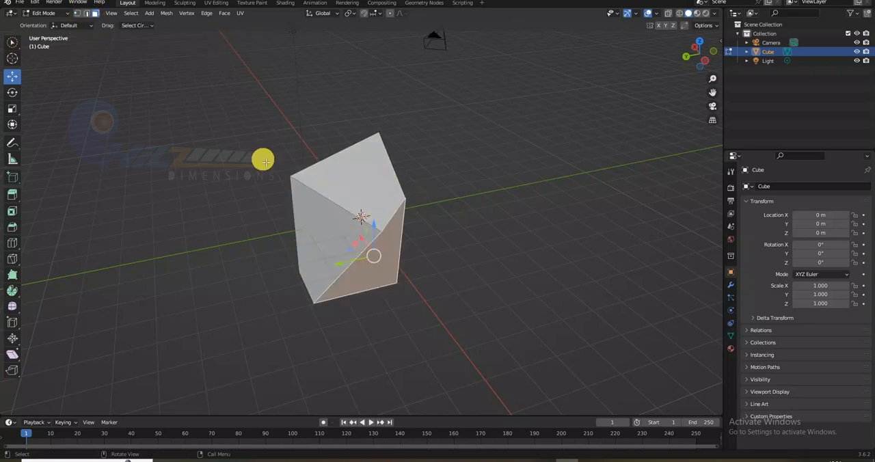
{"action": "left_click", "coordinate": [328, 192]}
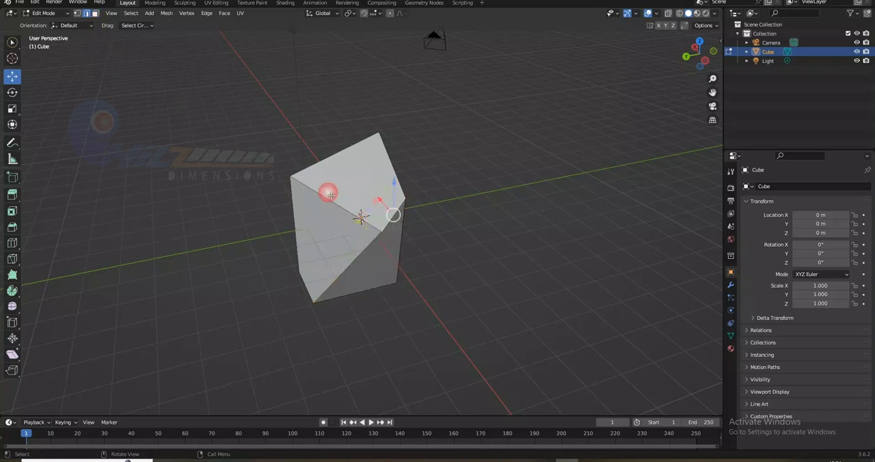
{"action": "left_click", "coordinate": [319, 183]}
{"action": "left_click", "coordinate": [317, 166]}
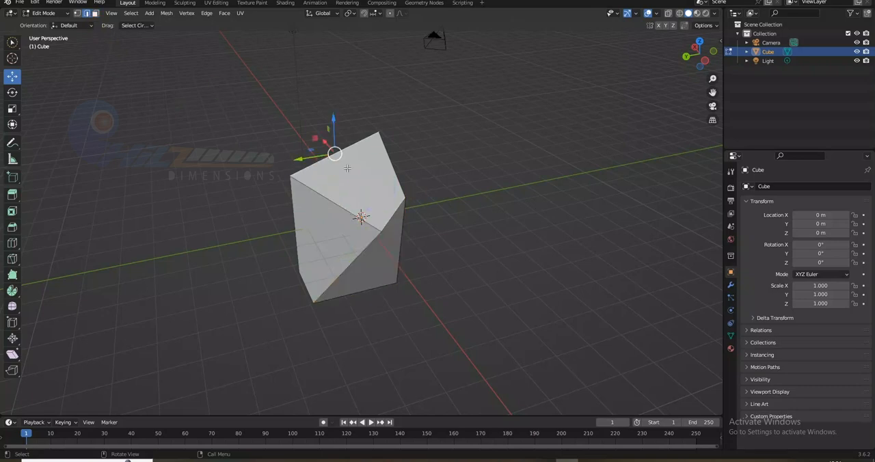
- Select the sloped top face's front, back and short side edges in turn, followed by the block's outer vertical edge beneath its front corner
{"action": "left_click", "coordinate": [336, 204]}
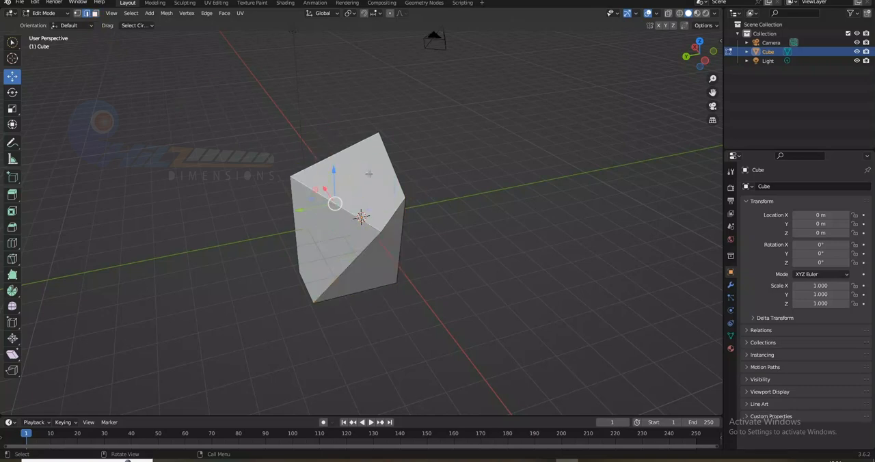
{"action": "left_click", "coordinate": [337, 157]}
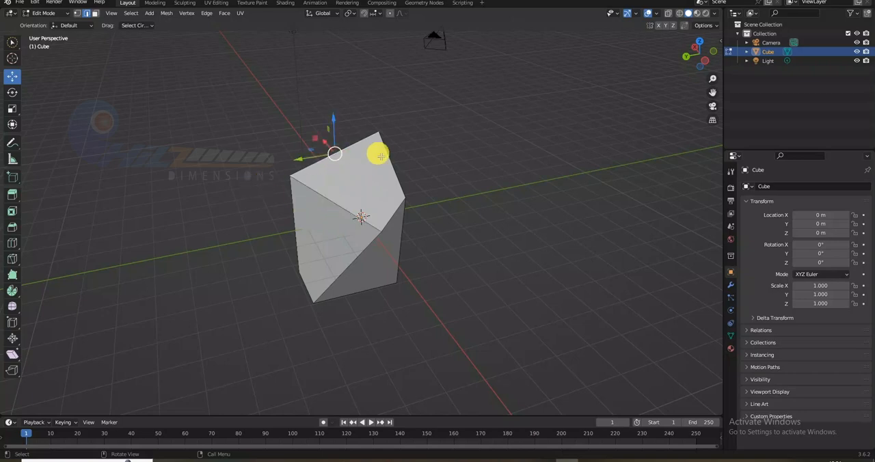
{"action": "left_click", "coordinate": [391, 161]}
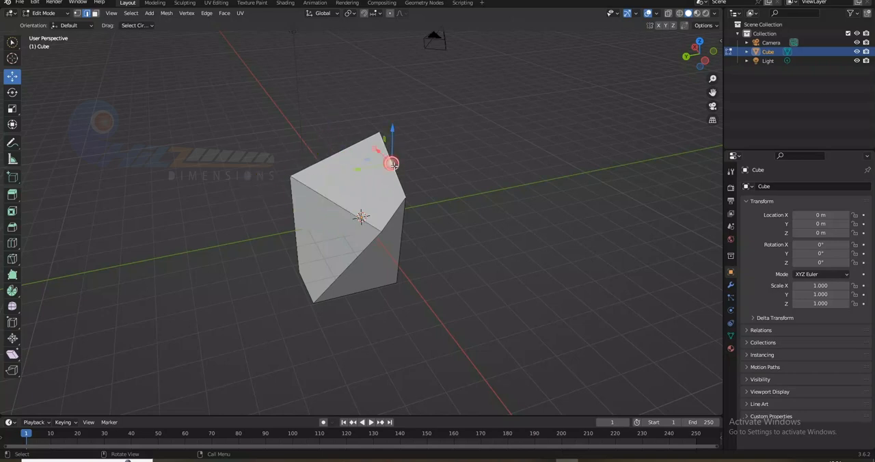
{"action": "left_click", "coordinate": [289, 179]}
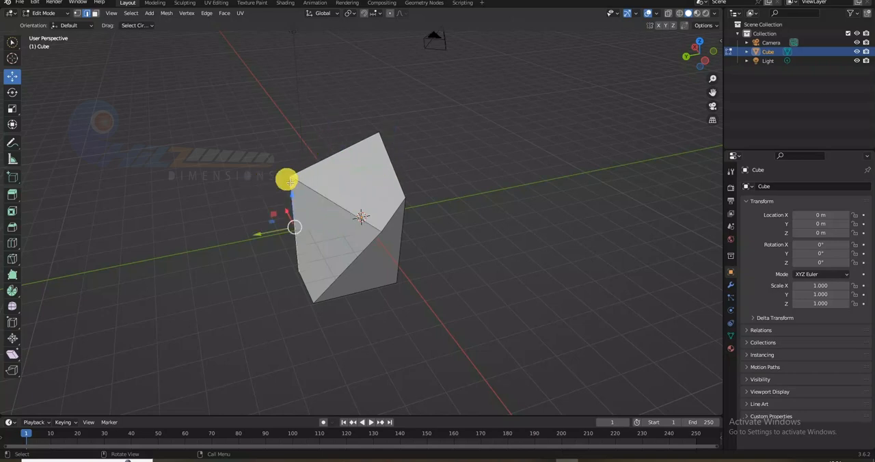
- In vertex selection mode, try moving the top corner vertex above the outer vertical edge along the global Z axis
{"action": "left_click", "coordinate": [77, 14]}
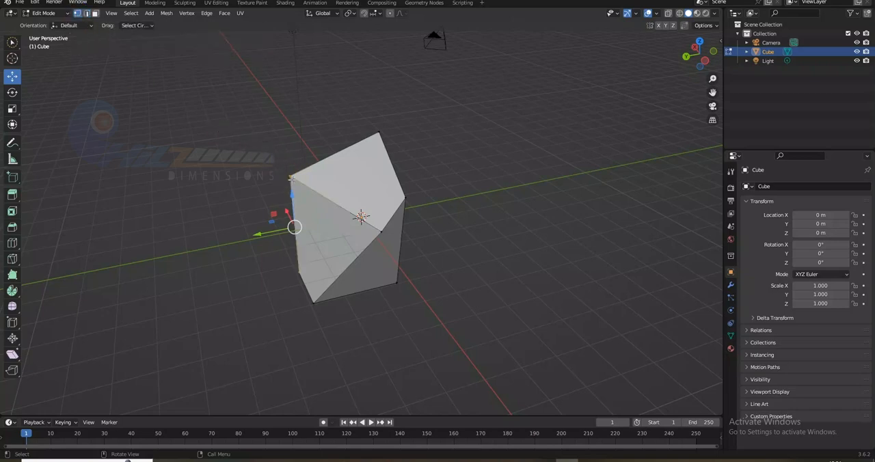
{"action": "left_click", "coordinate": [292, 178]}
{"action": "key", "text": "g"}
{"action": "key", "text": "z"}
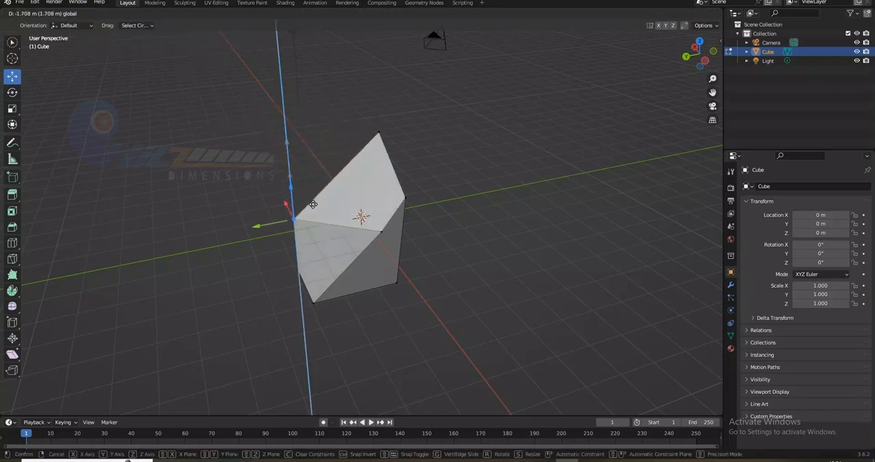
{"action": "left_click", "coordinate": [312, 162]}
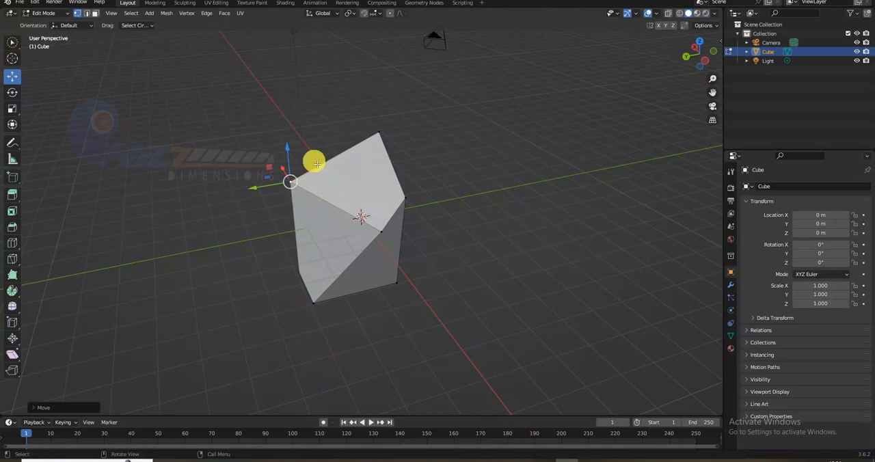
- Try moving the block's highest corner vertex along the global X axis, cancel the move, and clear the selection
{"action": "left_click", "coordinate": [378, 123]}
{"action": "key", "text": "g"}
{"action": "key", "text": "x"}
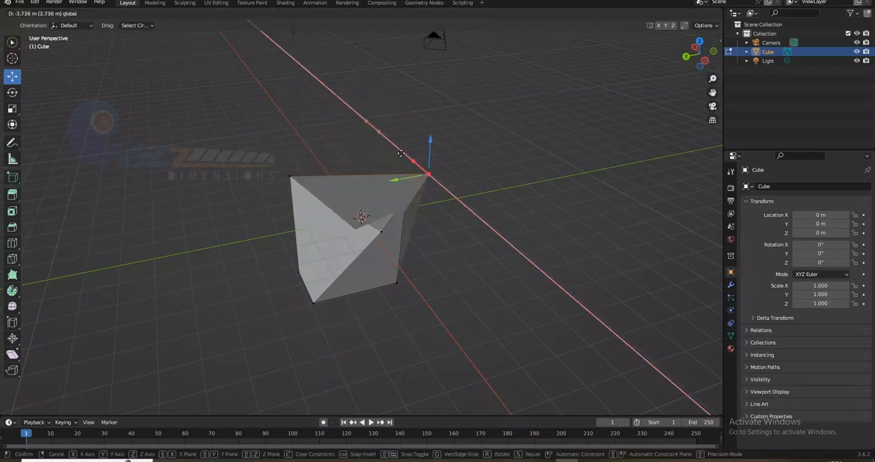
{"action": "right_click", "coordinate": [353, 113]}
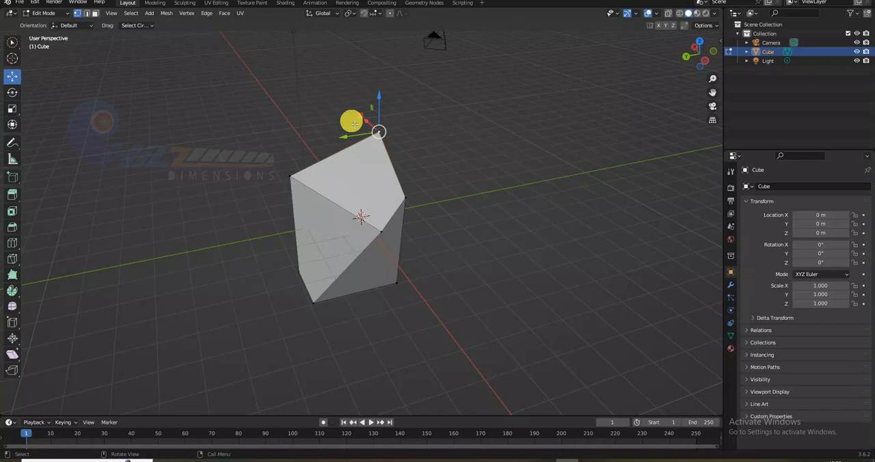
{"action": "left_click", "coordinate": [396, 160]}
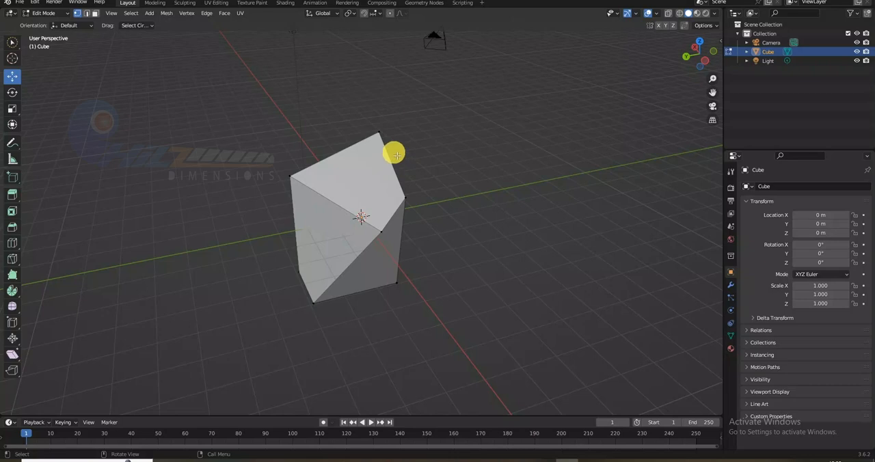
- In Object Mode, preview the block in wireframe shading and turn on X-ray display in solid shading
{"action": "key", "text": "Tab"}
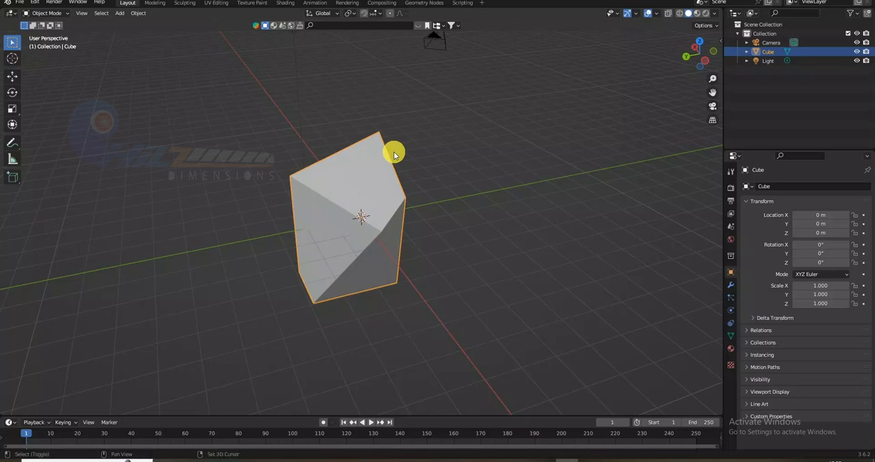
{"action": "key", "text": "shift+z"}
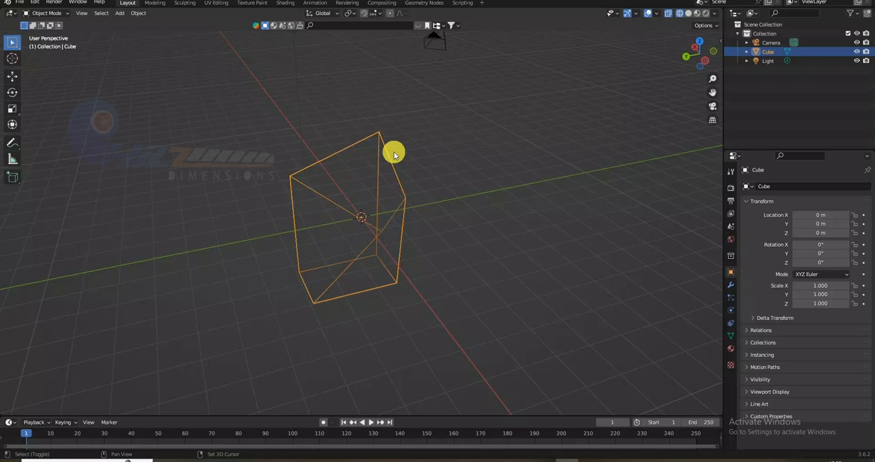
{"action": "key", "text": "shift+z"}
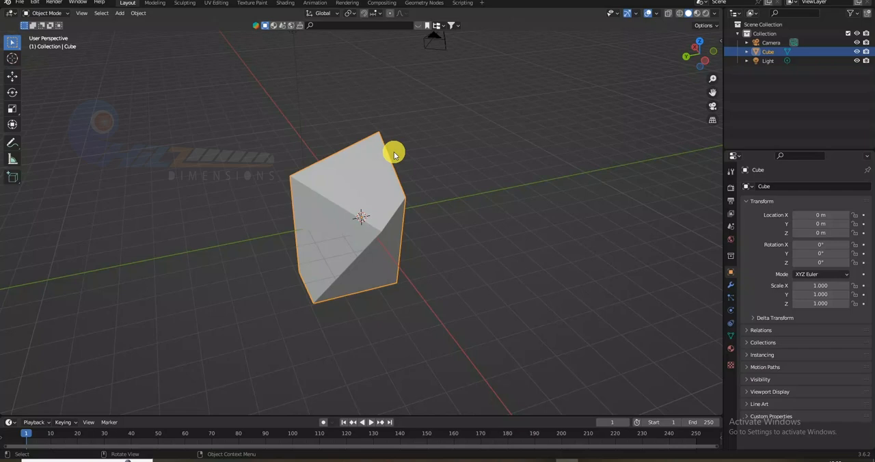
{"action": "key", "text": "alt+z"}
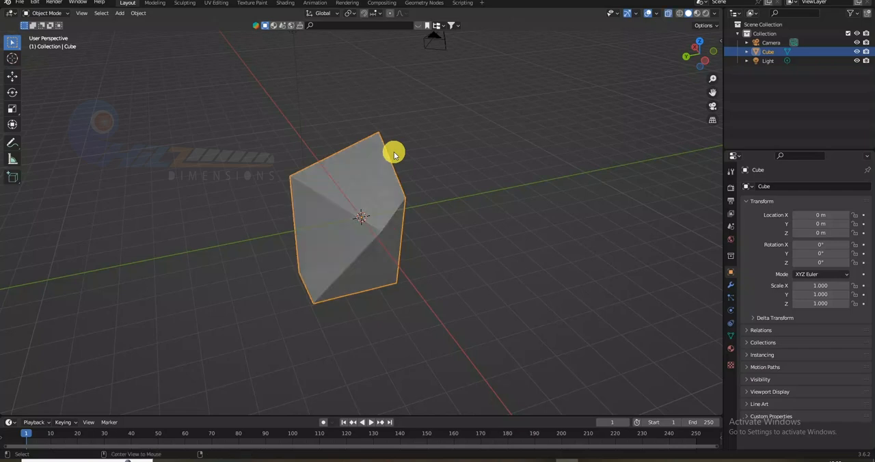